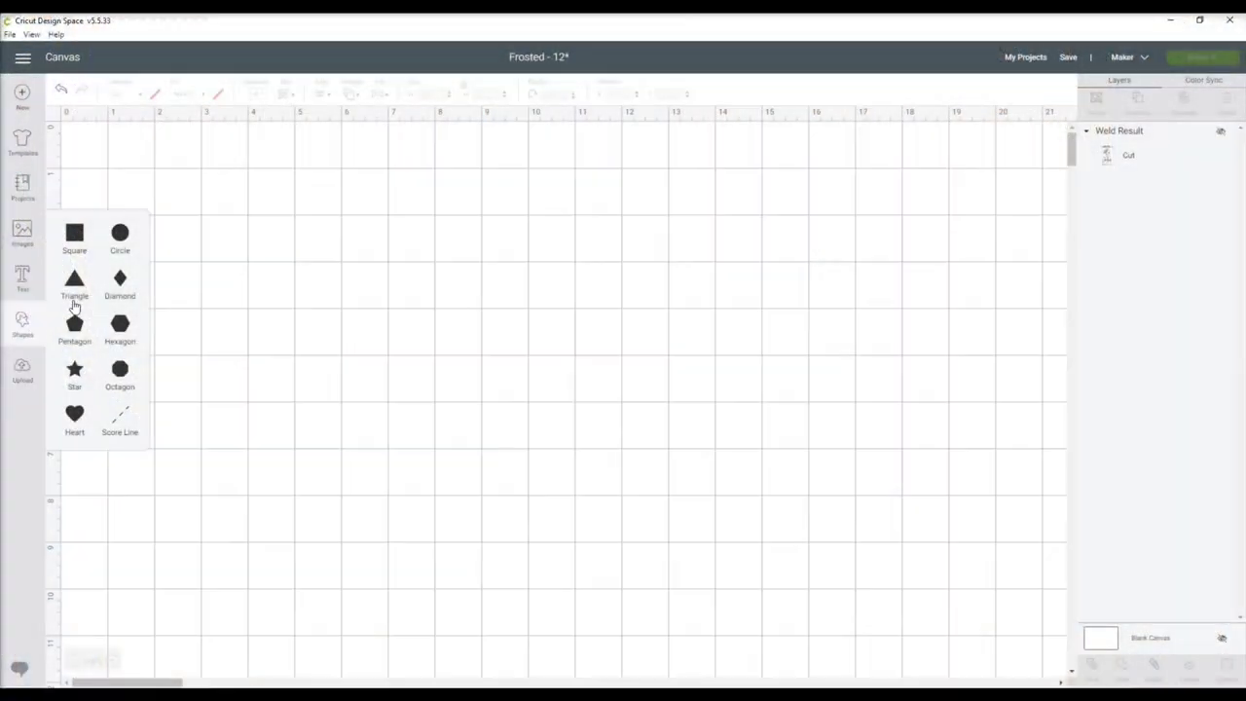
Step: Add a square, unlock its proportions, and make it an 18 × 24 in light grey rectangle
click(72, 236)
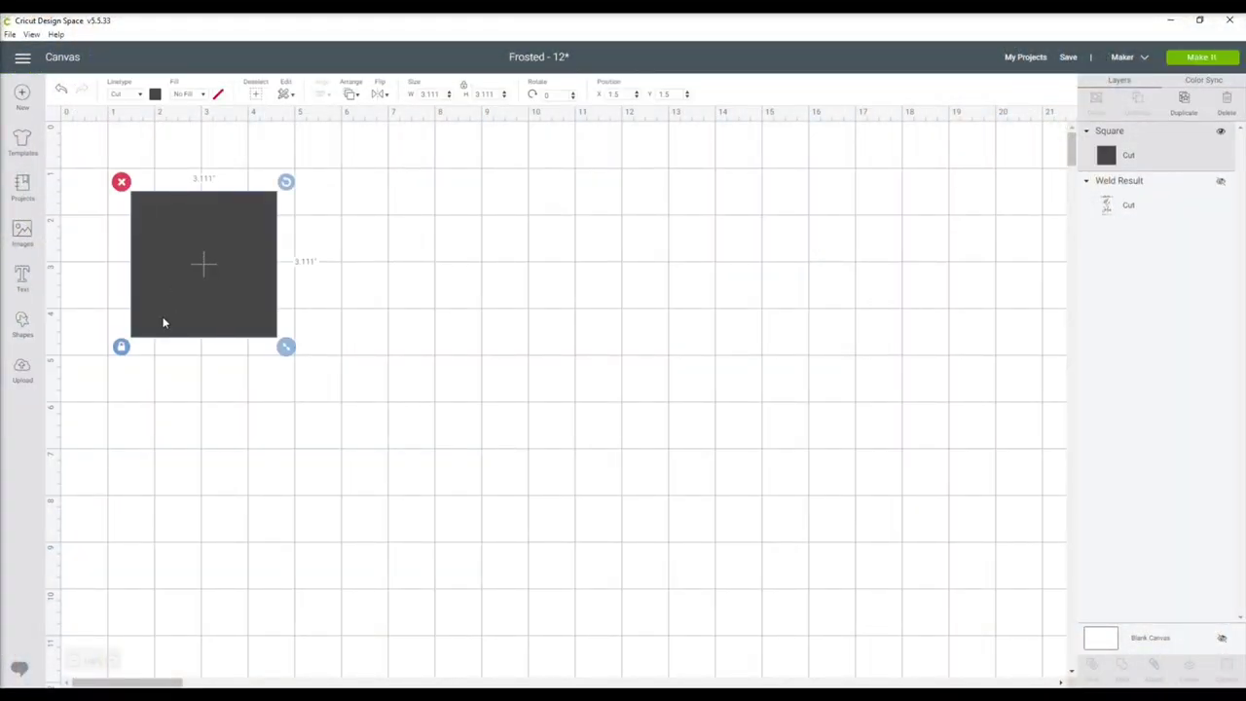
click(121, 348)
key(Tab)
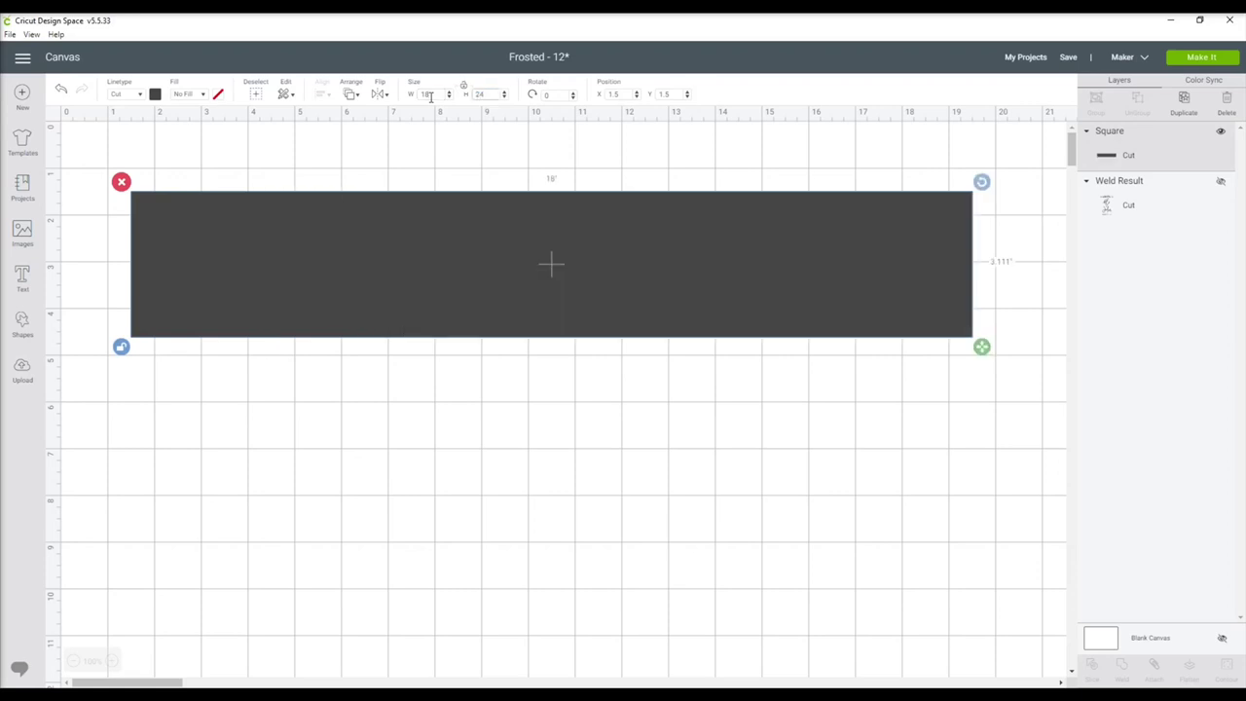
key(Return)
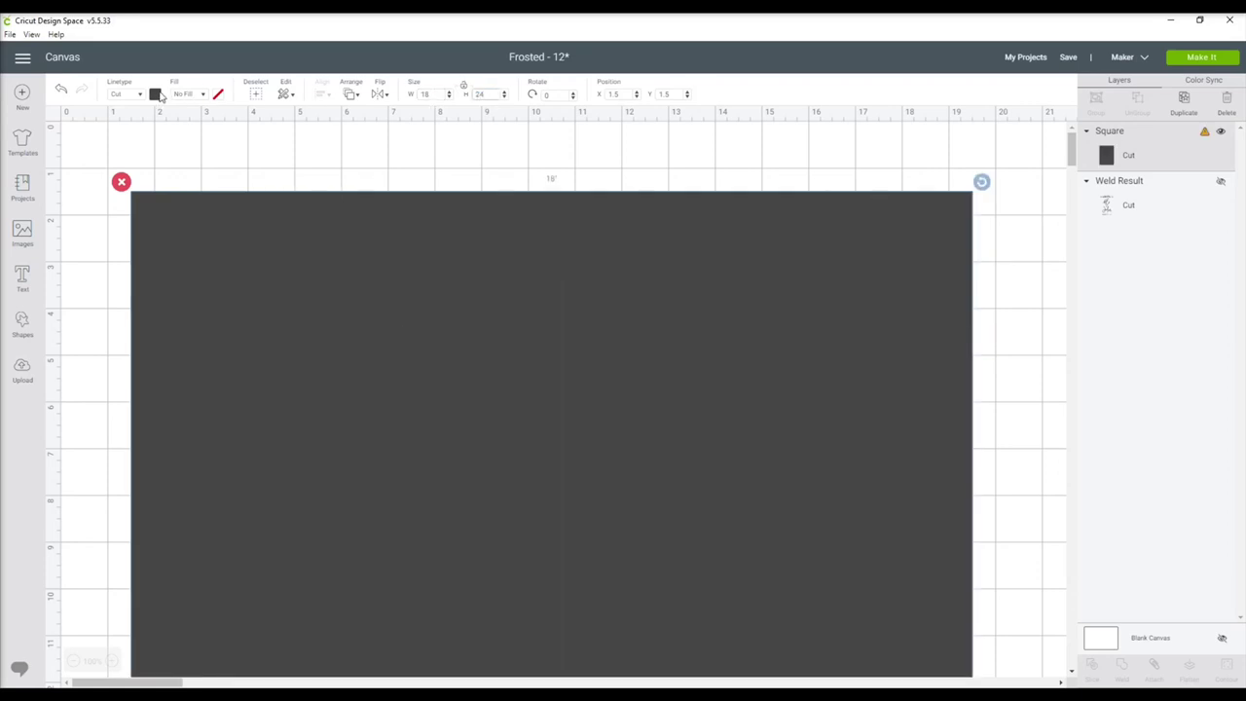
click(154, 94)
click(184, 213)
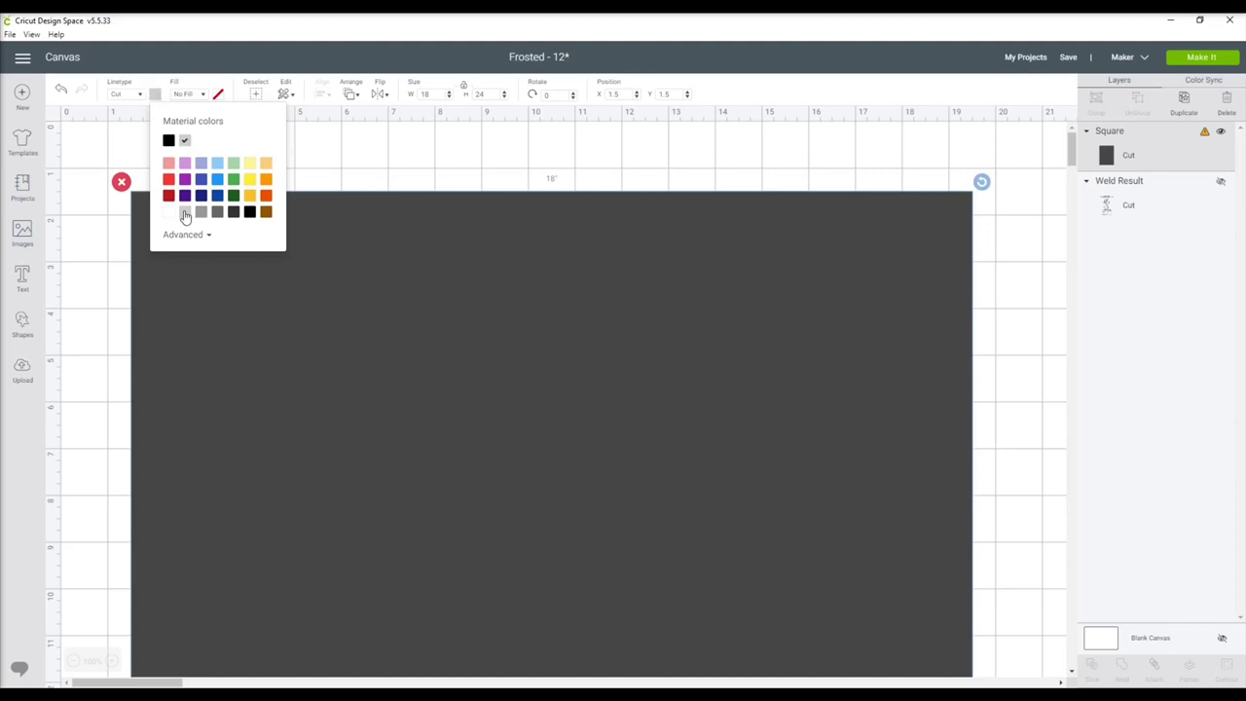
click(377, 222)
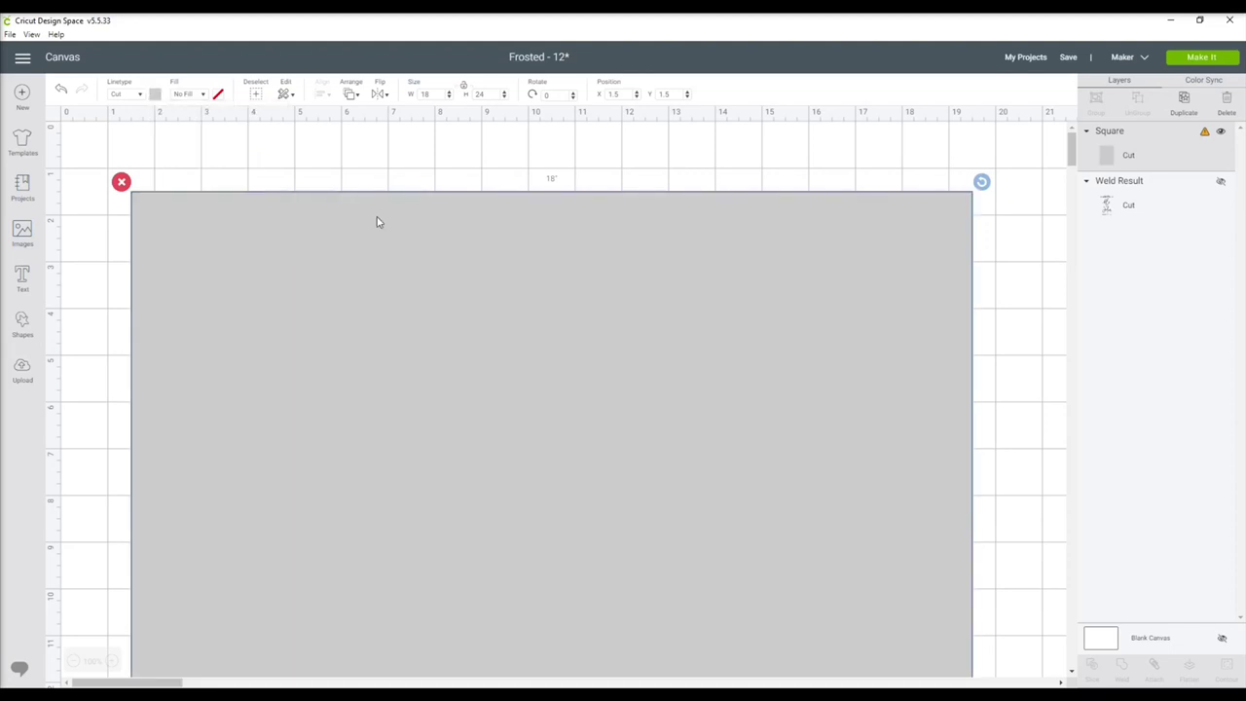
Step: Zoom out and copy the WELCOME / TO THE ELOPEMENT OF lines from the Word document
click(74, 661)
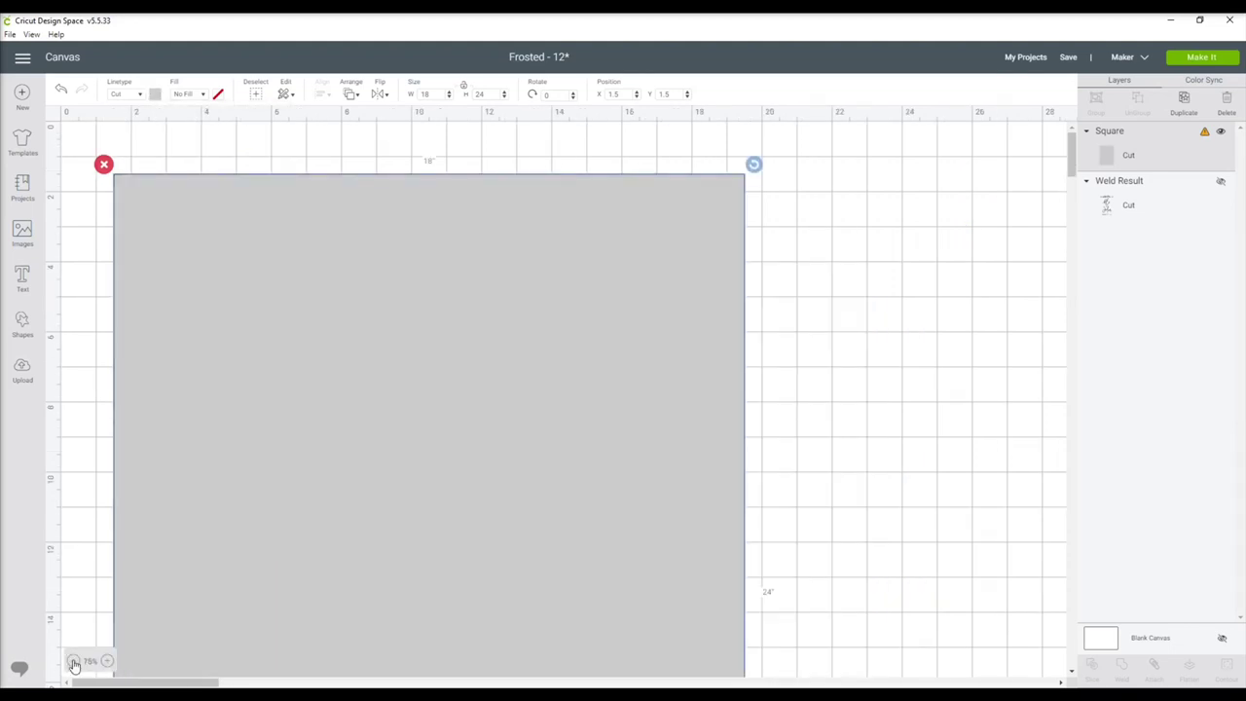
click(74, 661)
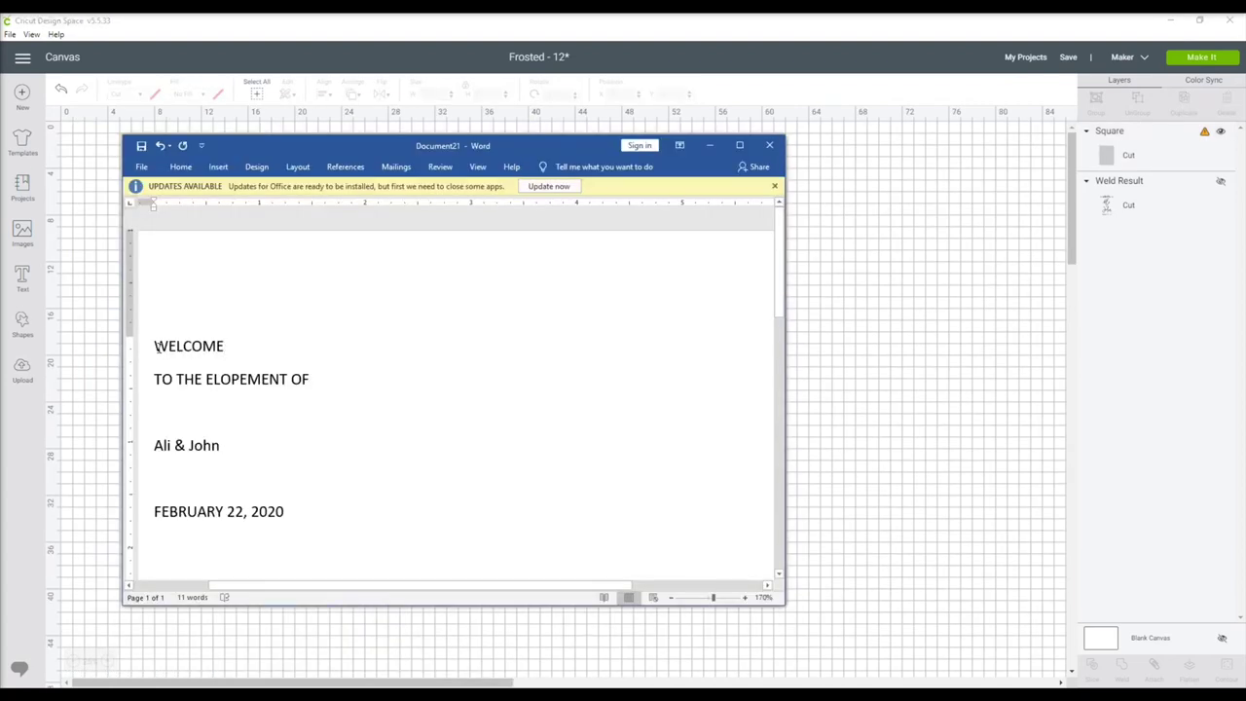
drag(157, 347, 320, 393)
key(ctrl+c)
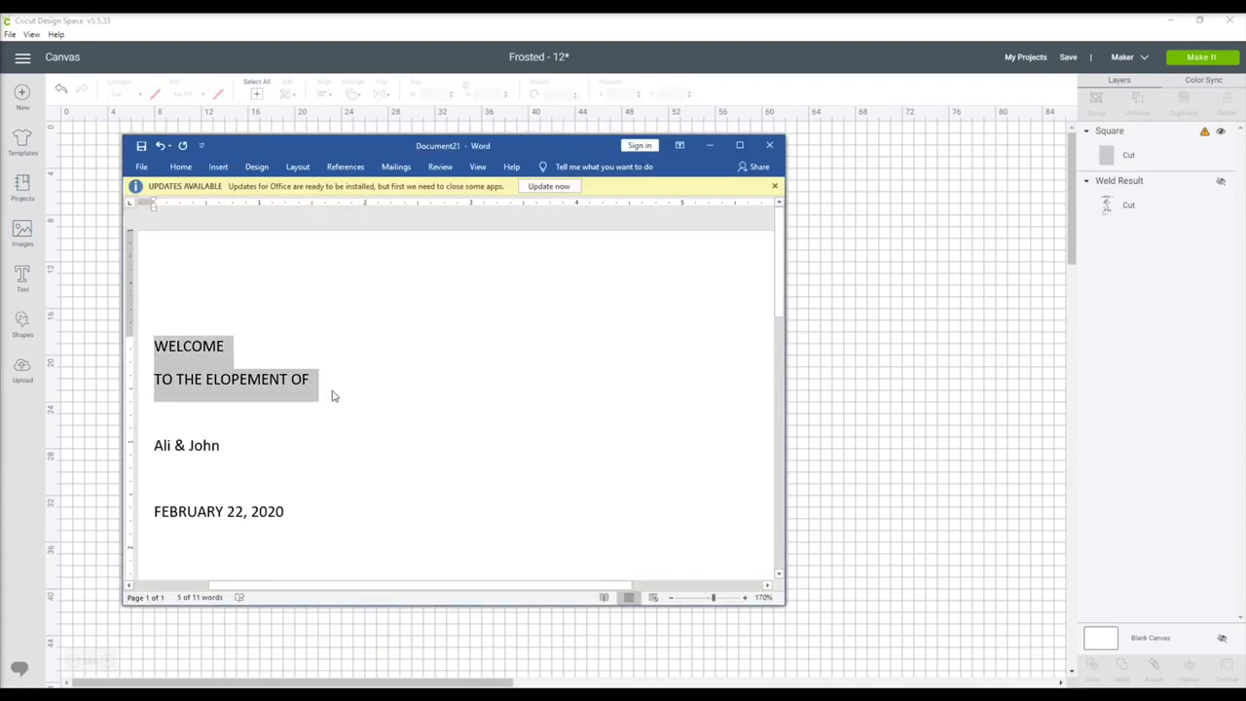
click(711, 146)
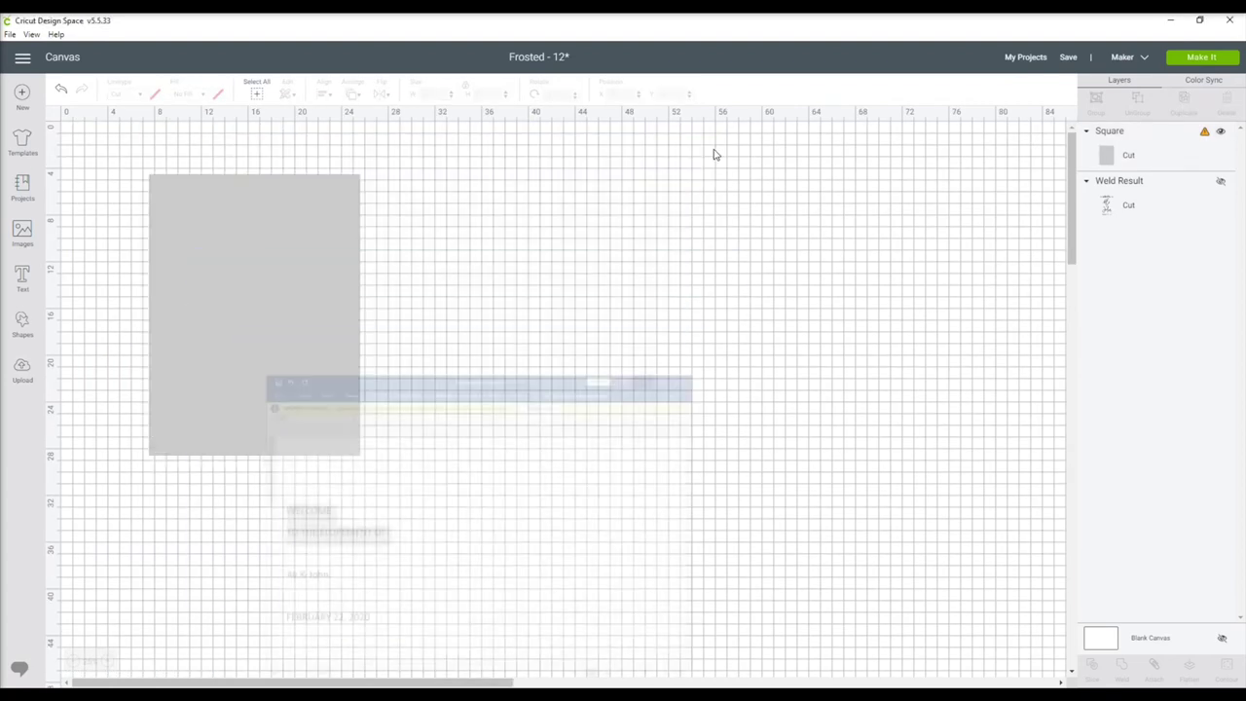
Step: Paste the lines as a centre-aligned text box at the top of the grey rectangle
click(22, 277)
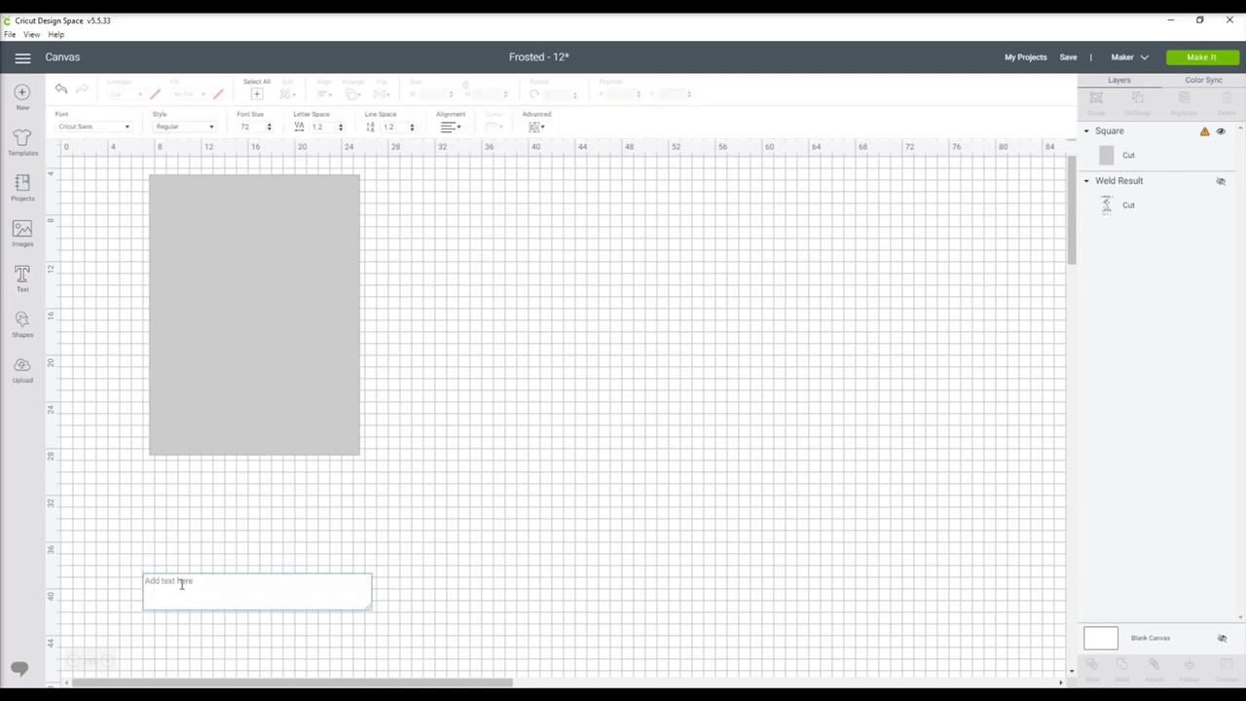
key(ctrl+v)
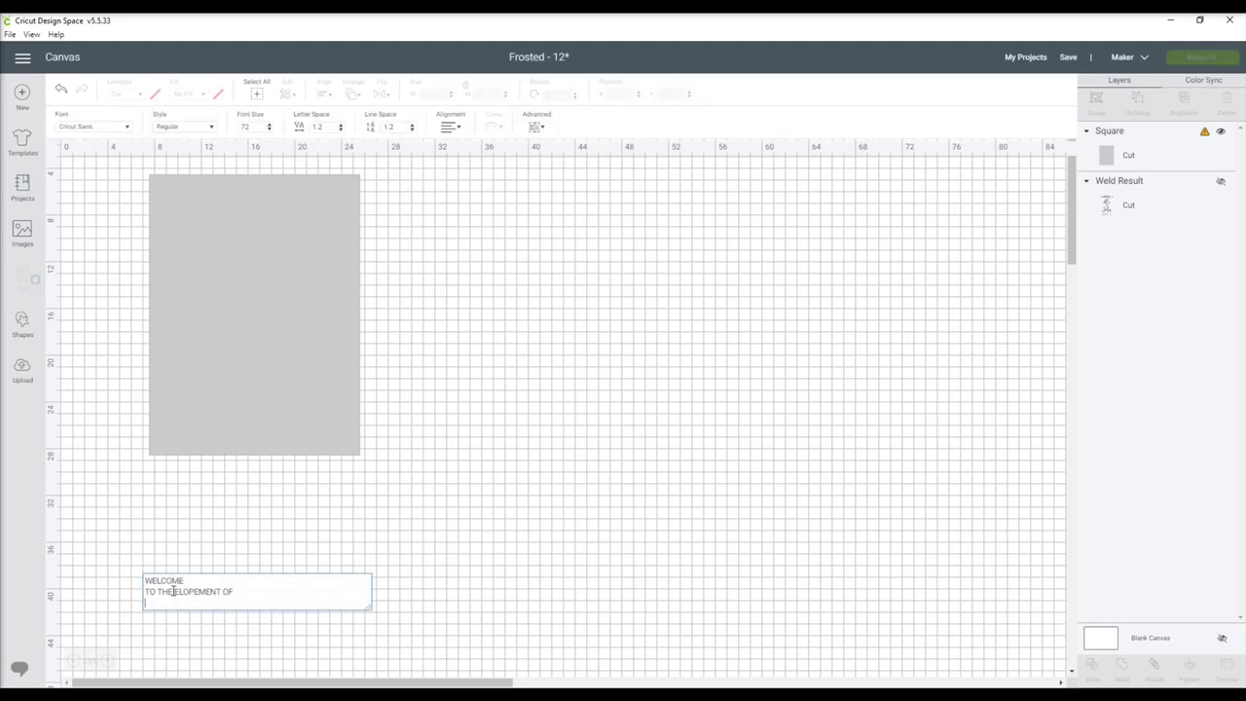
click(450, 127)
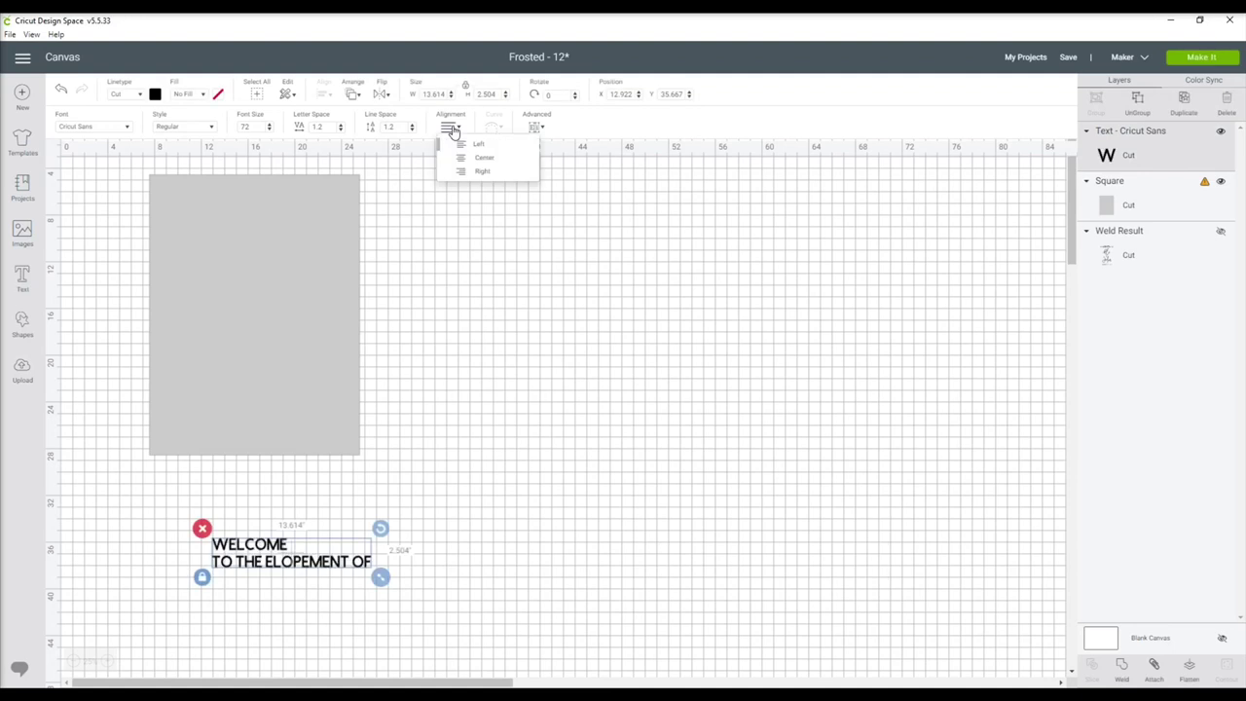
click(474, 159)
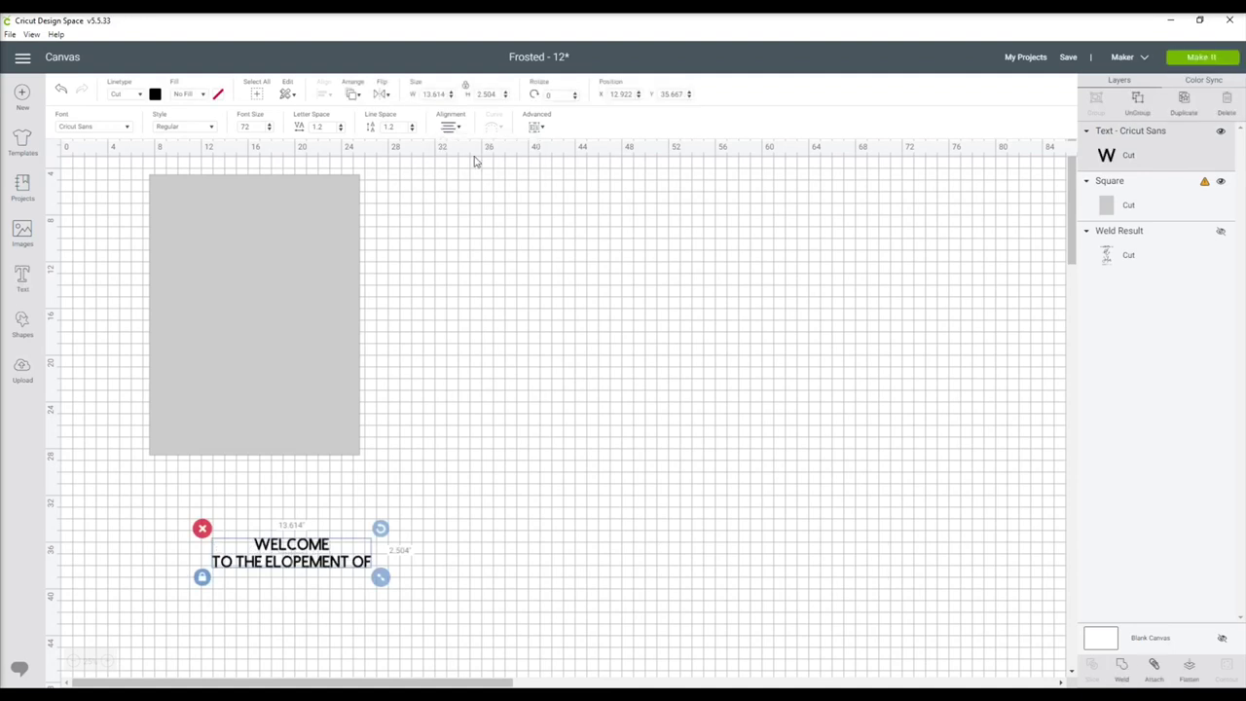
drag(282, 562, 253, 221)
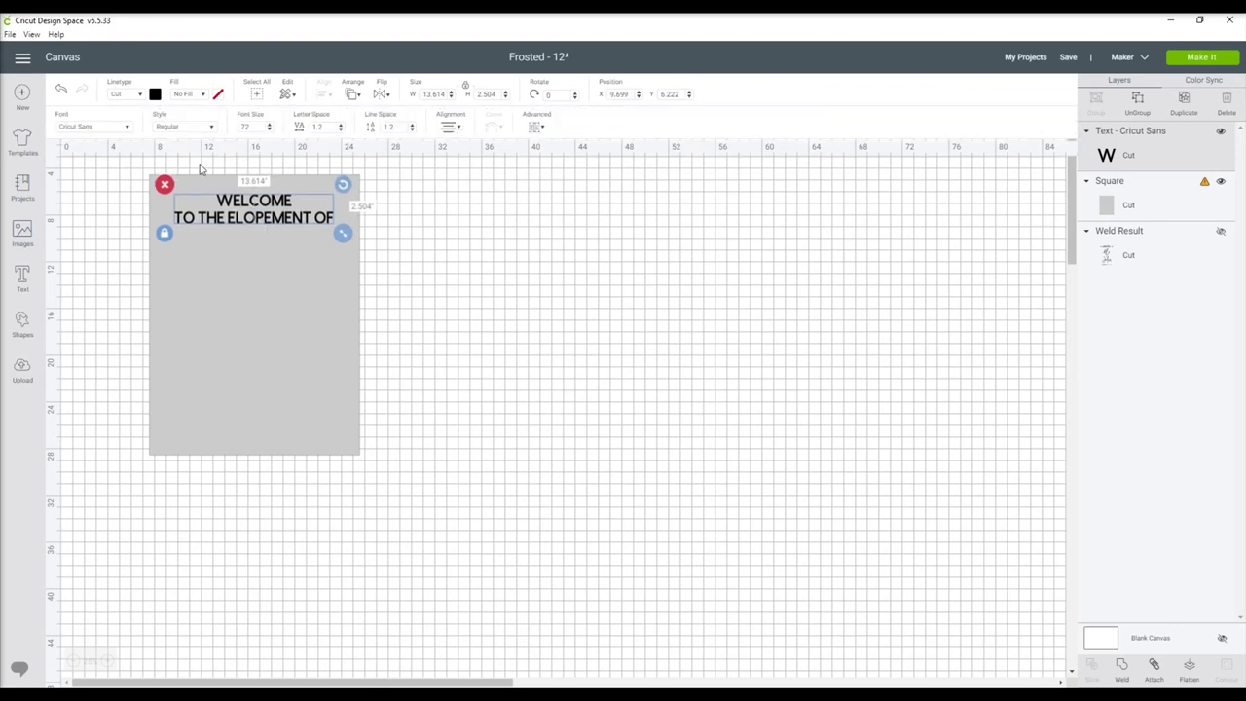
Step: Set the welcome text in the Paradiso font and enlarge it
click(126, 130)
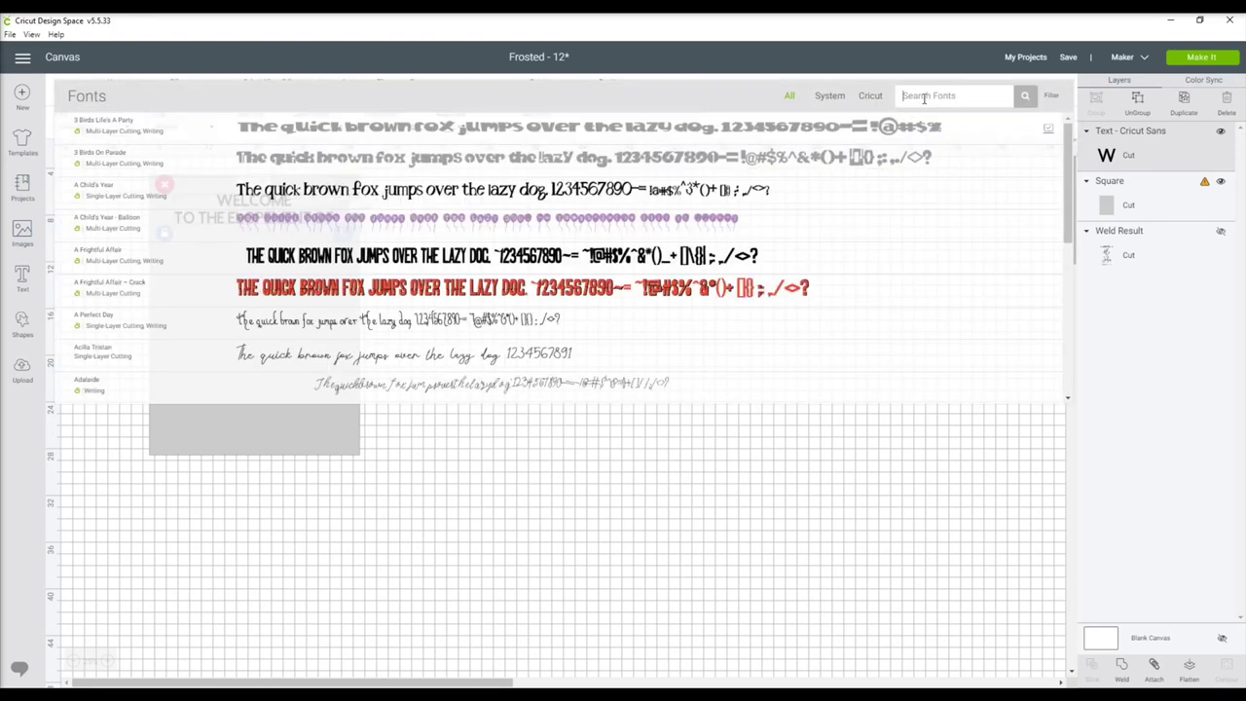
click(925, 95)
text(para)
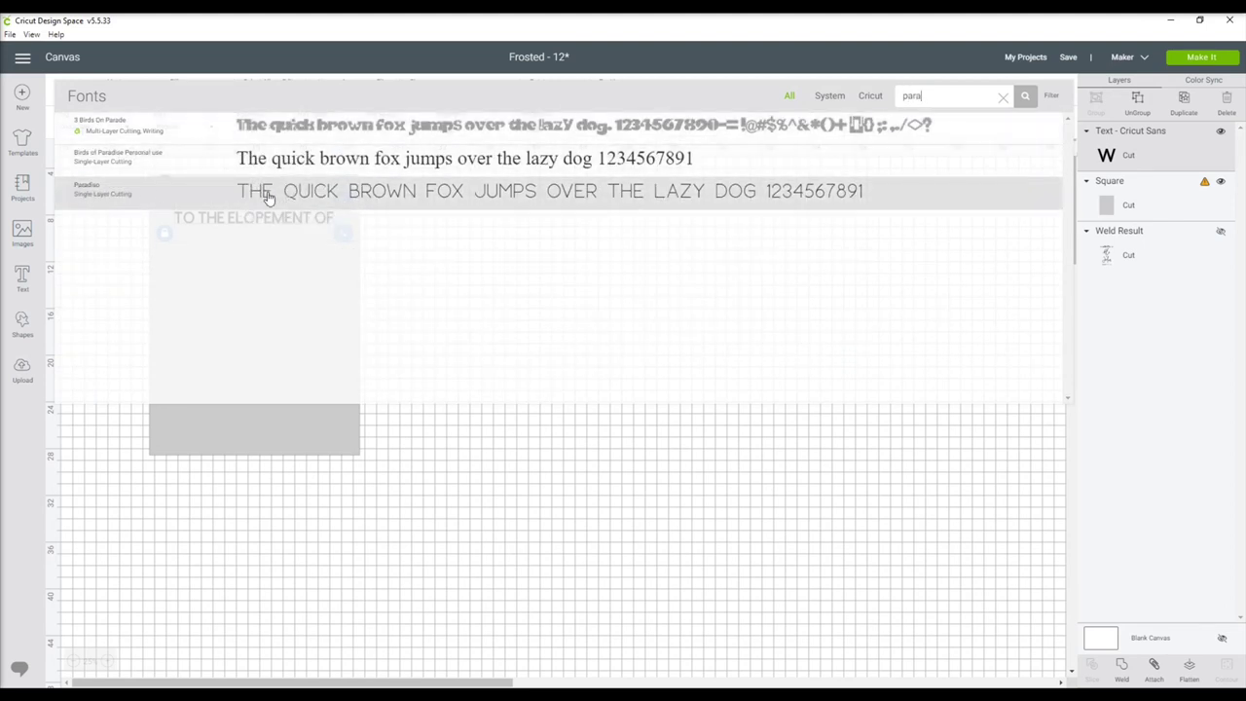
click(298, 192)
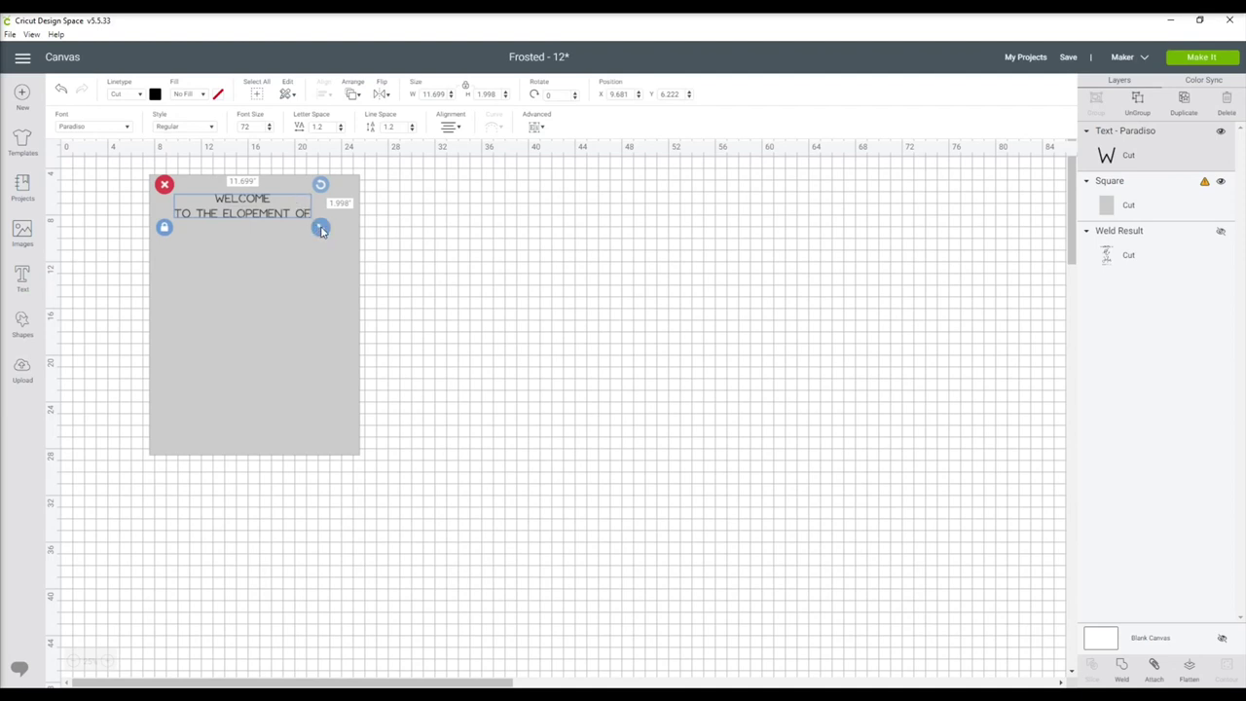
drag(321, 230, 354, 232)
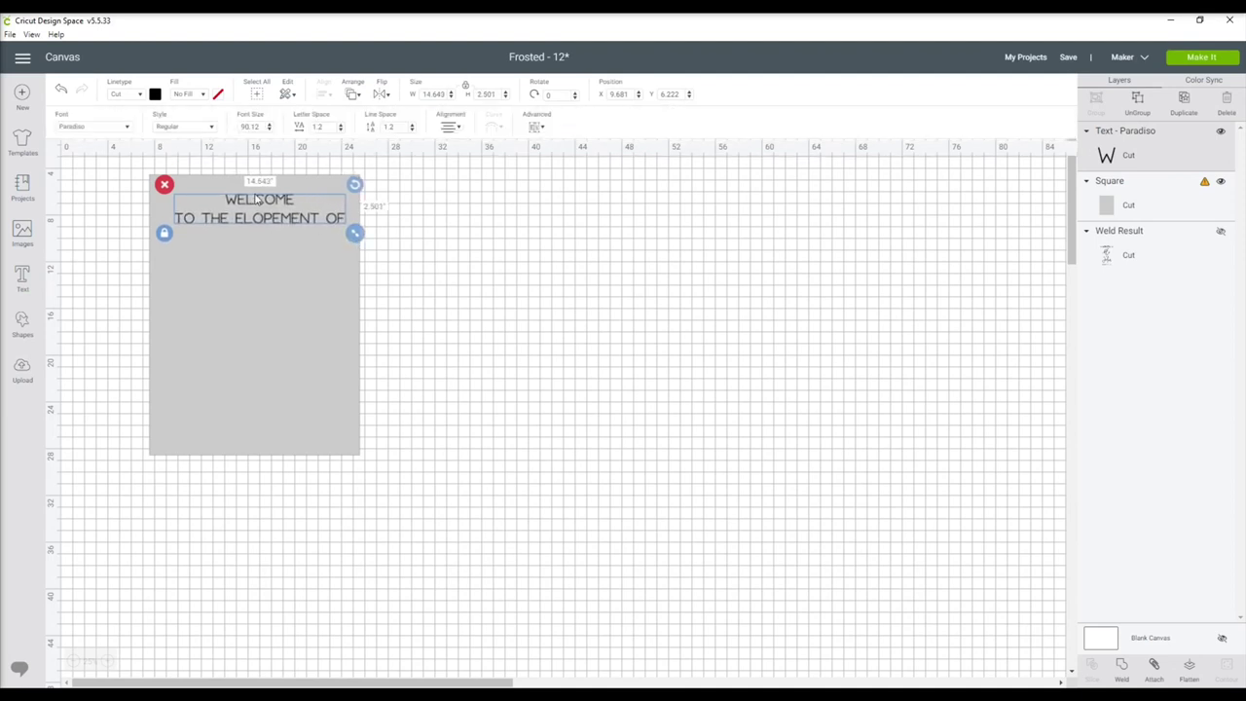
Step: Make the text bold with -2 line spacing, shrink it to about 13.55 in wide, and recentre it
click(206, 126)
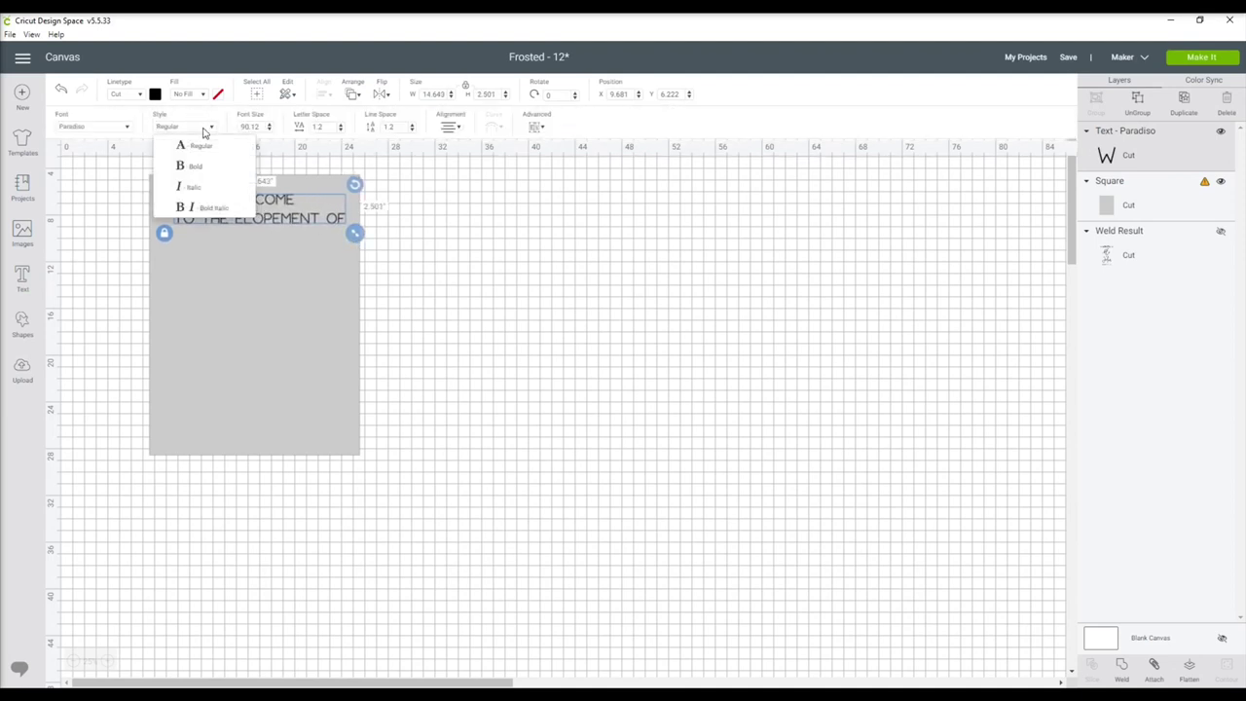
click(196, 168)
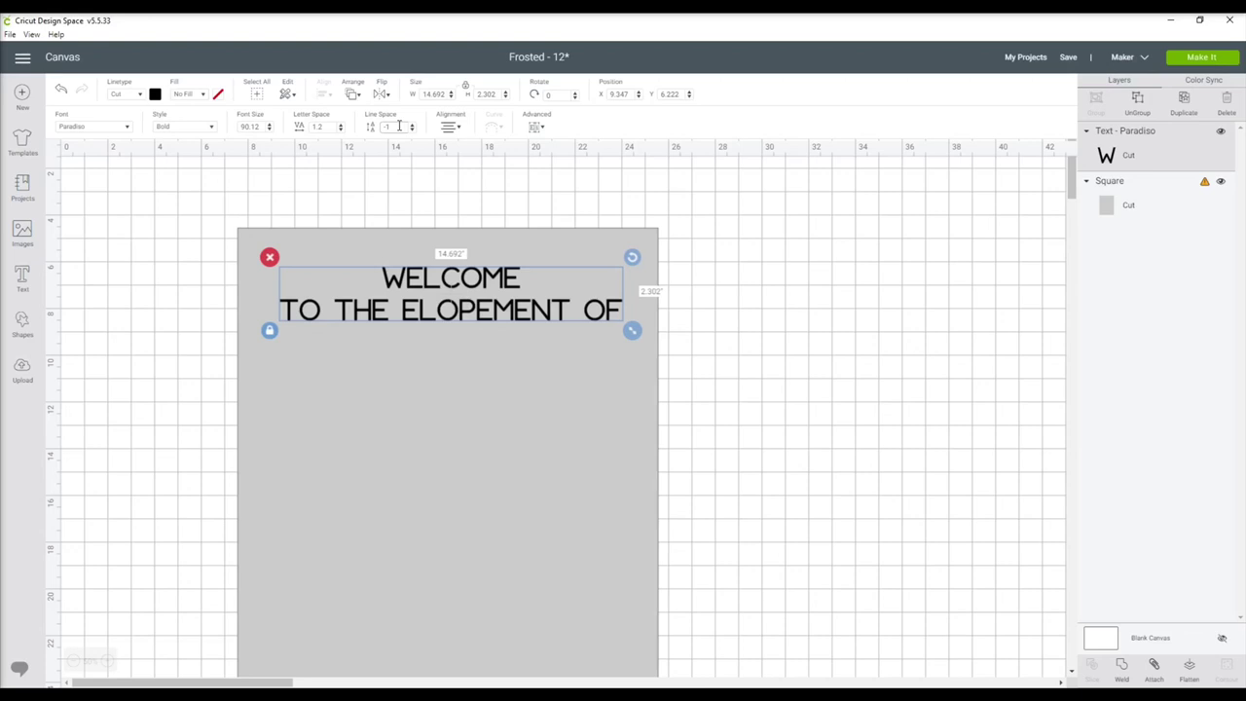
text(.9)
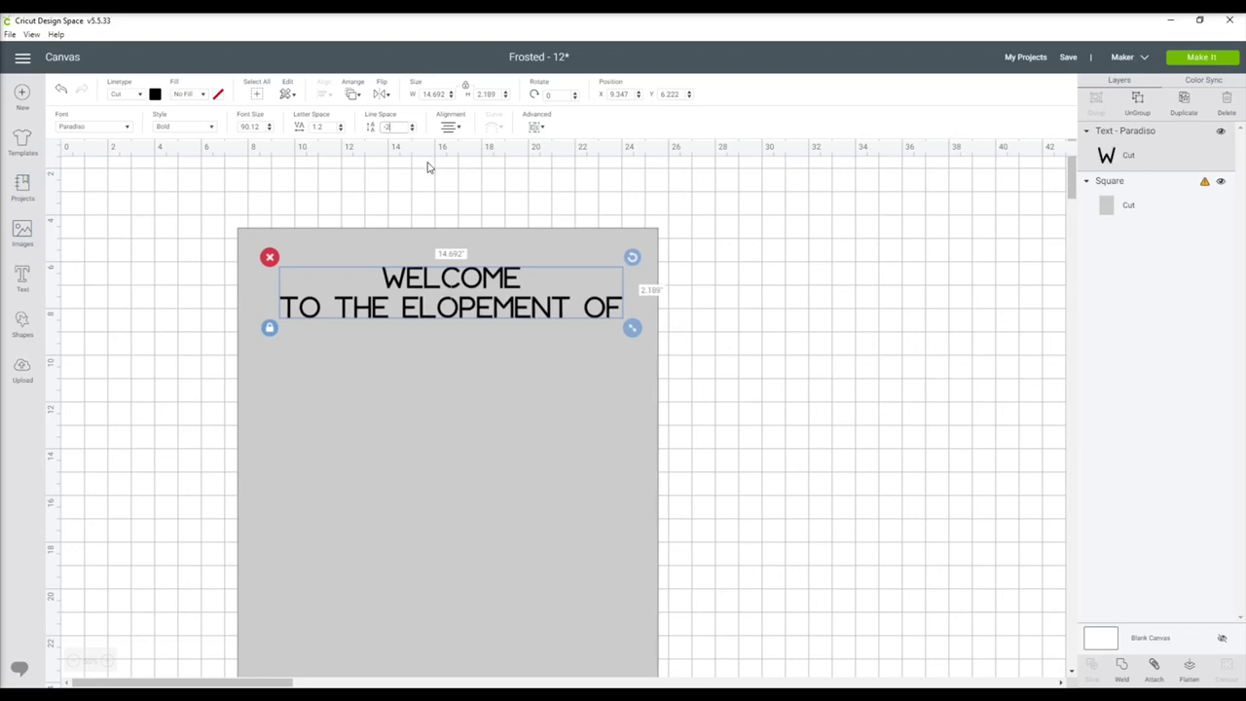
drag(632, 327, 605, 322)
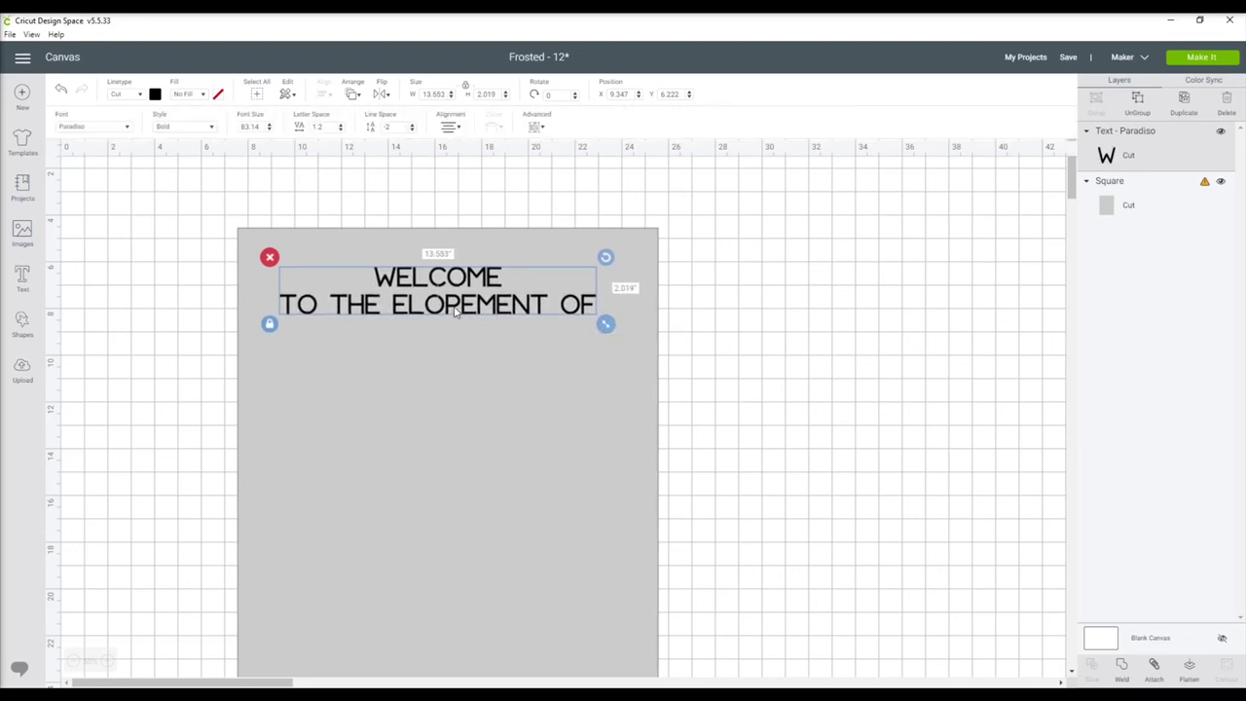
drag(454, 310, 467, 325)
Step: Add a FEBRUARY 22, 2020 date line lower on the sign, using a duplicate of the welcome text
click(729, 330)
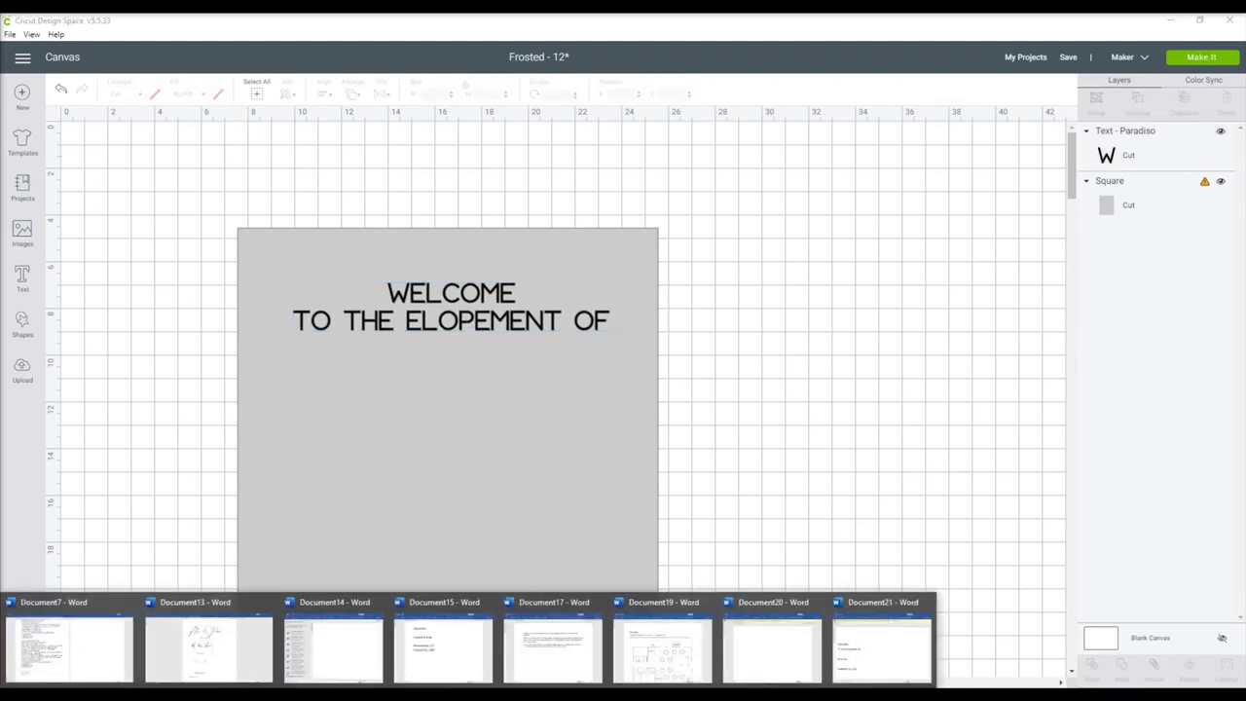
click(876, 652)
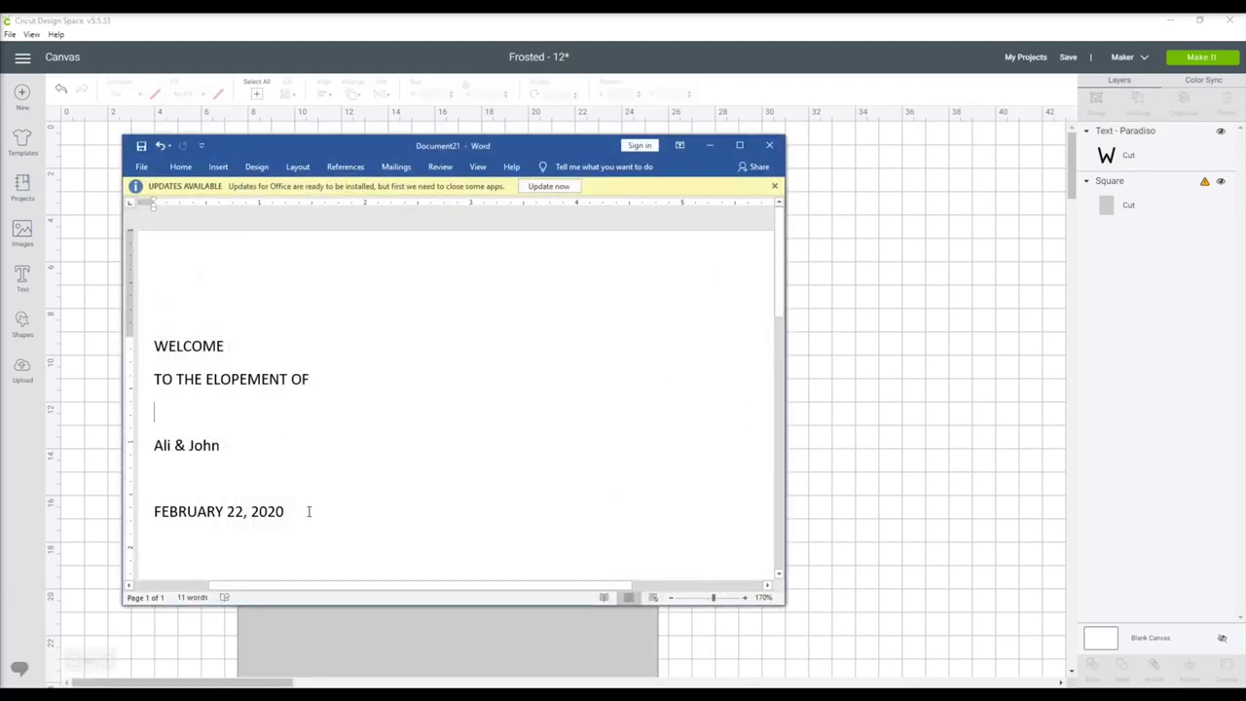
drag(305, 513, 173, 521)
key(ctrl+c)
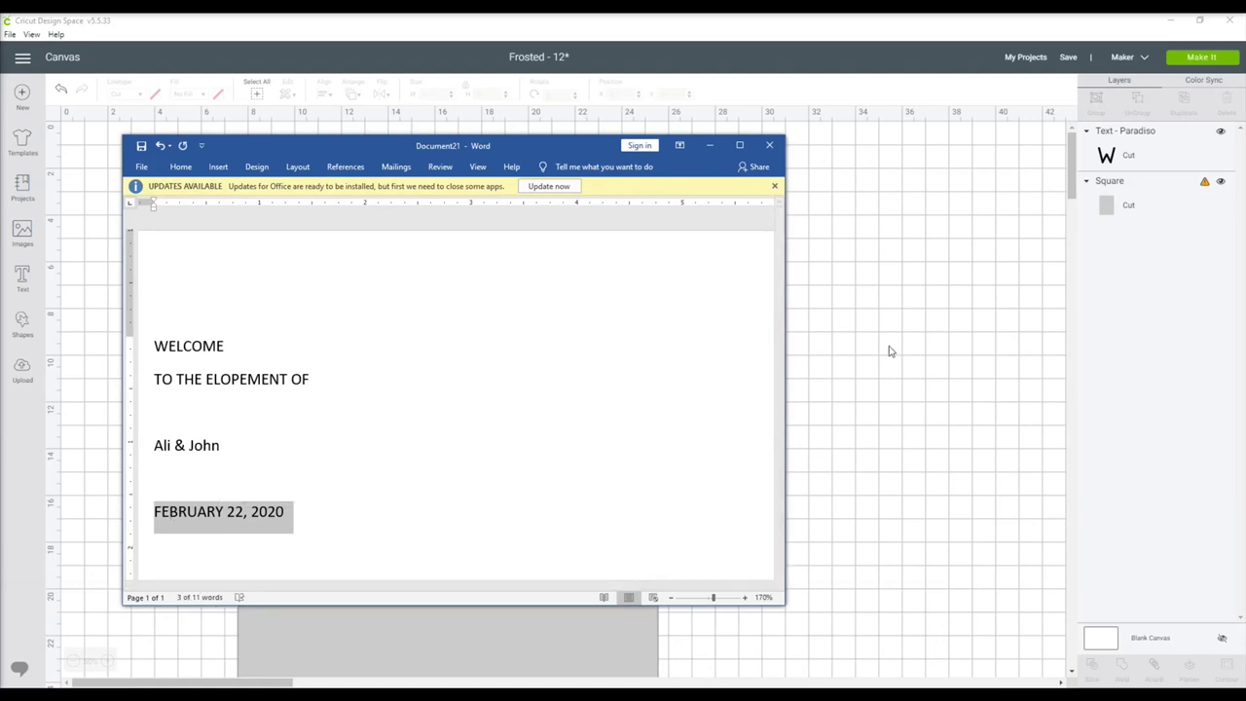
click(889, 351)
click(489, 330)
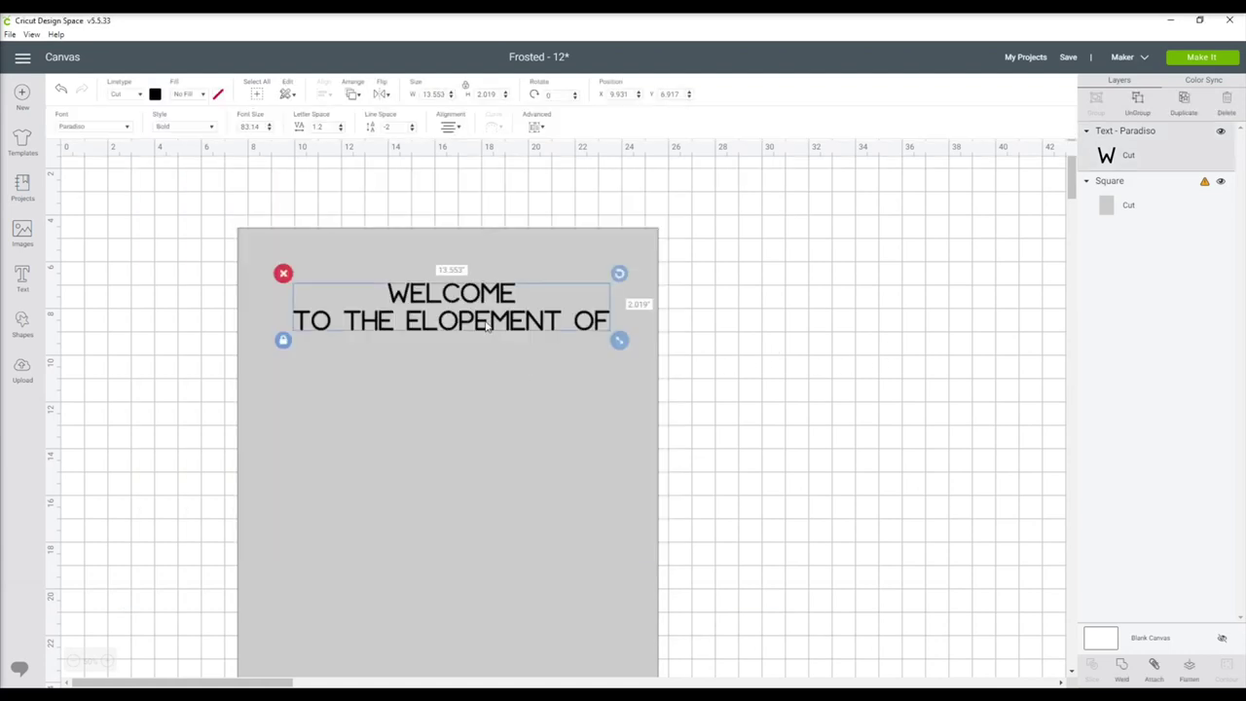
click(1181, 113)
drag(496, 368, 466, 472)
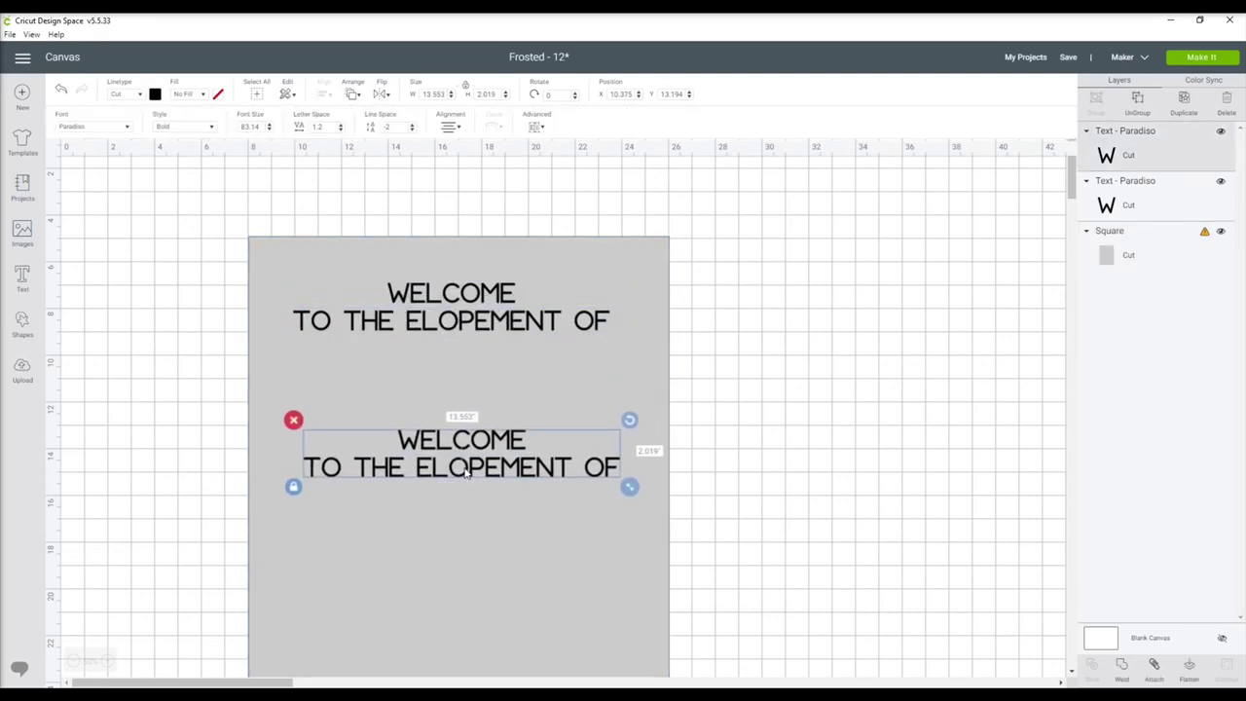
double_click(466, 473)
drag(648, 563, 543, 550)
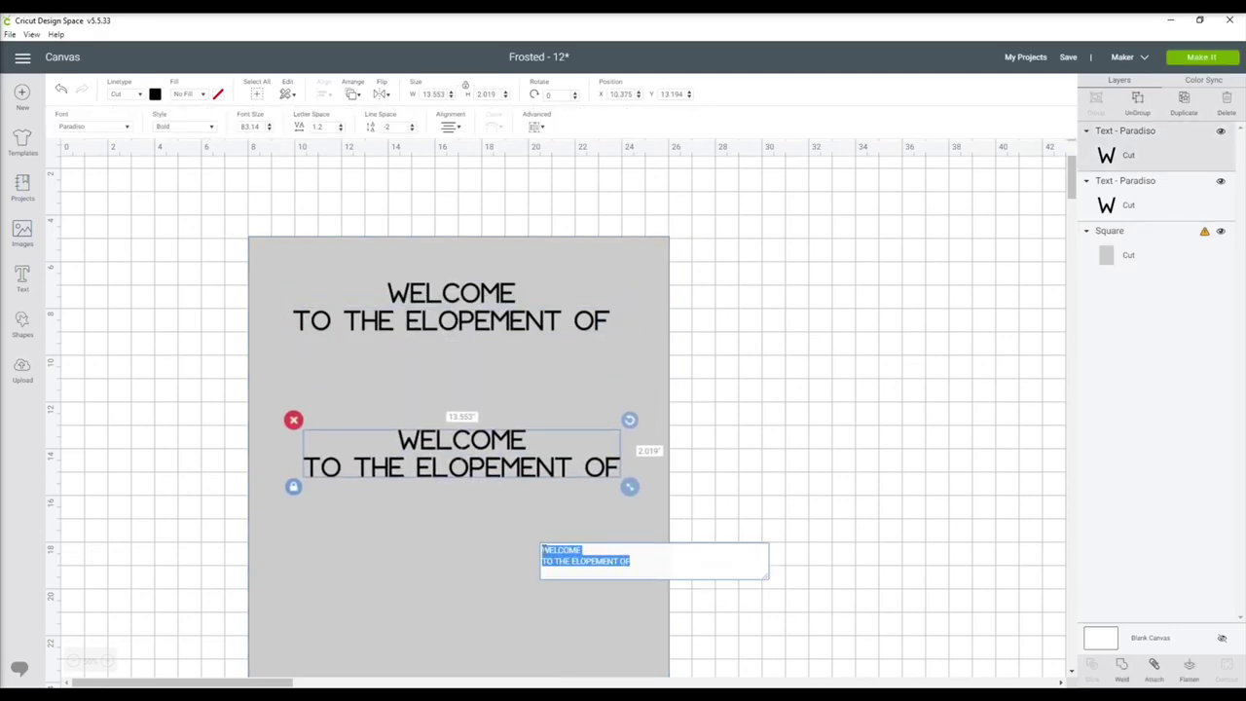
key(ctrl+v)
Step: Paste the couple's names into a new text box on the canvas
click(459, 443)
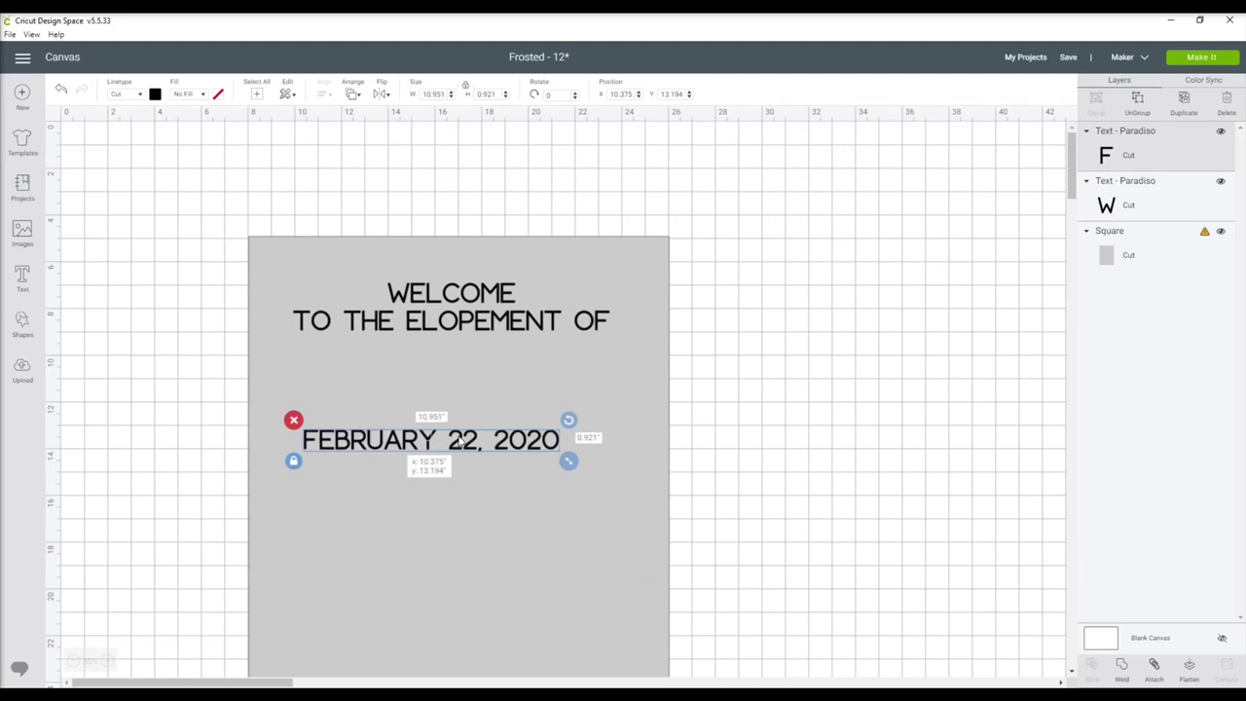
key(Delete)
click(22, 277)
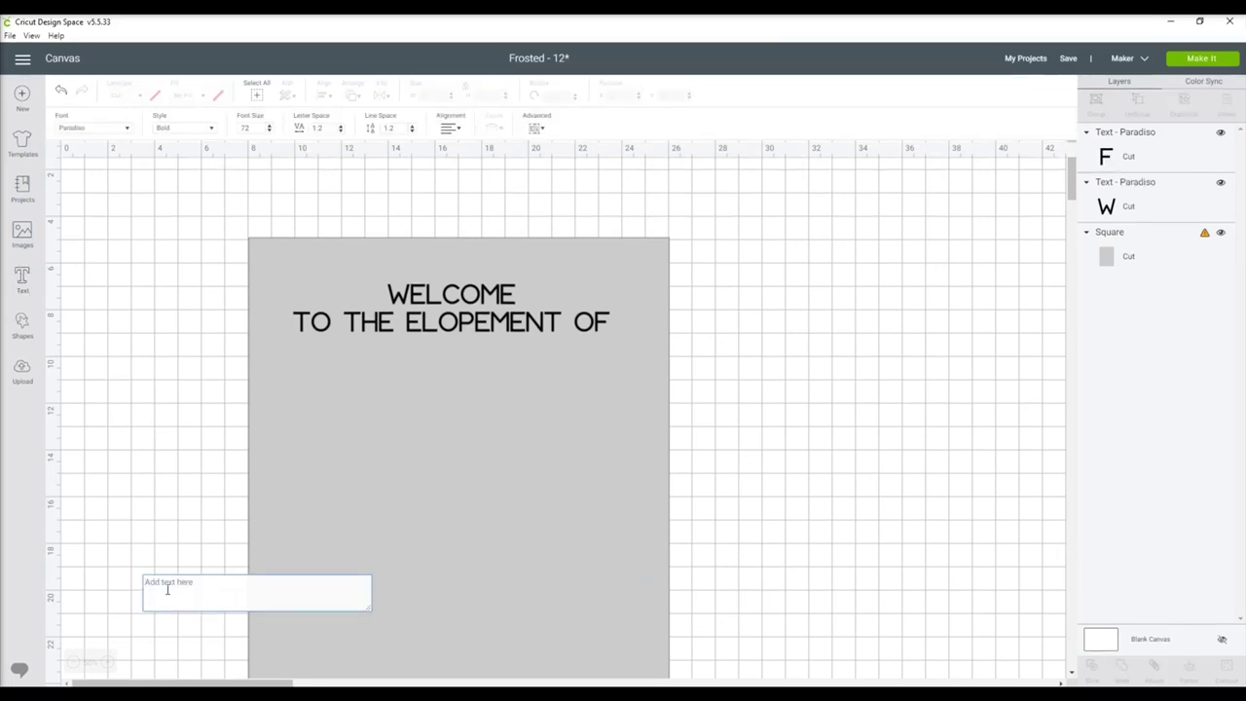
text(Ali & John)
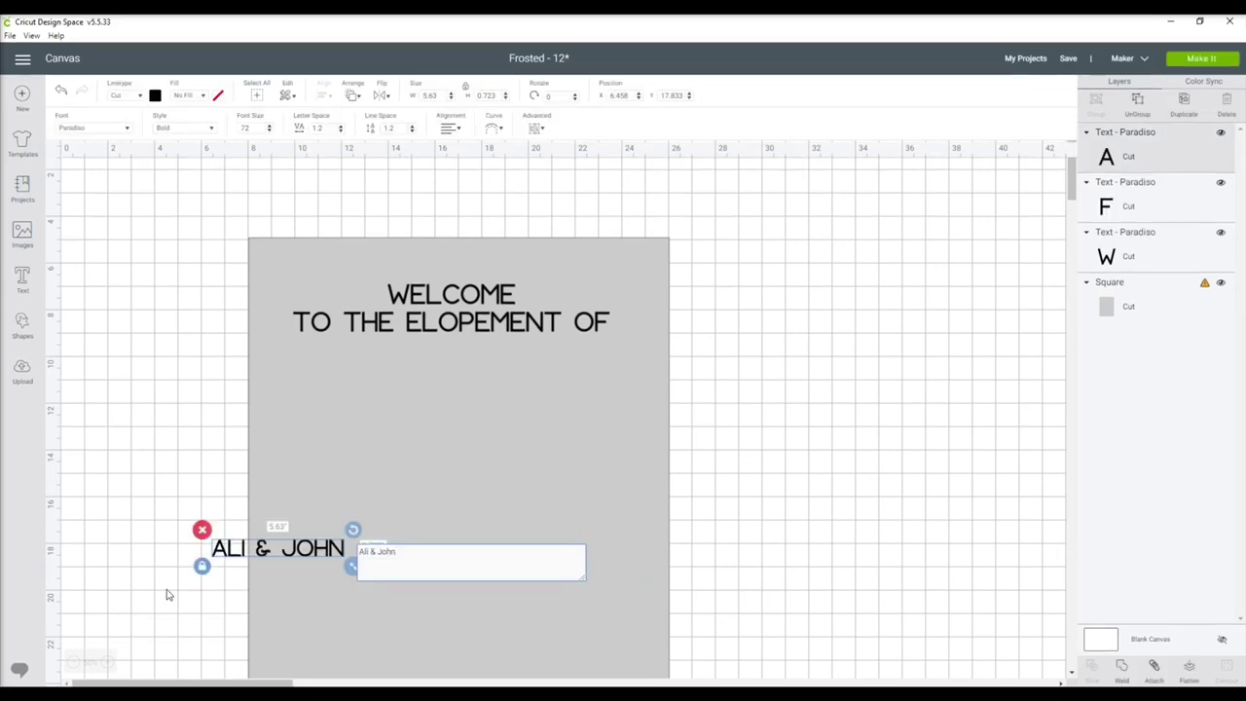
Step: Set the names in the Break Walkout script font and enlarge them
click(71, 133)
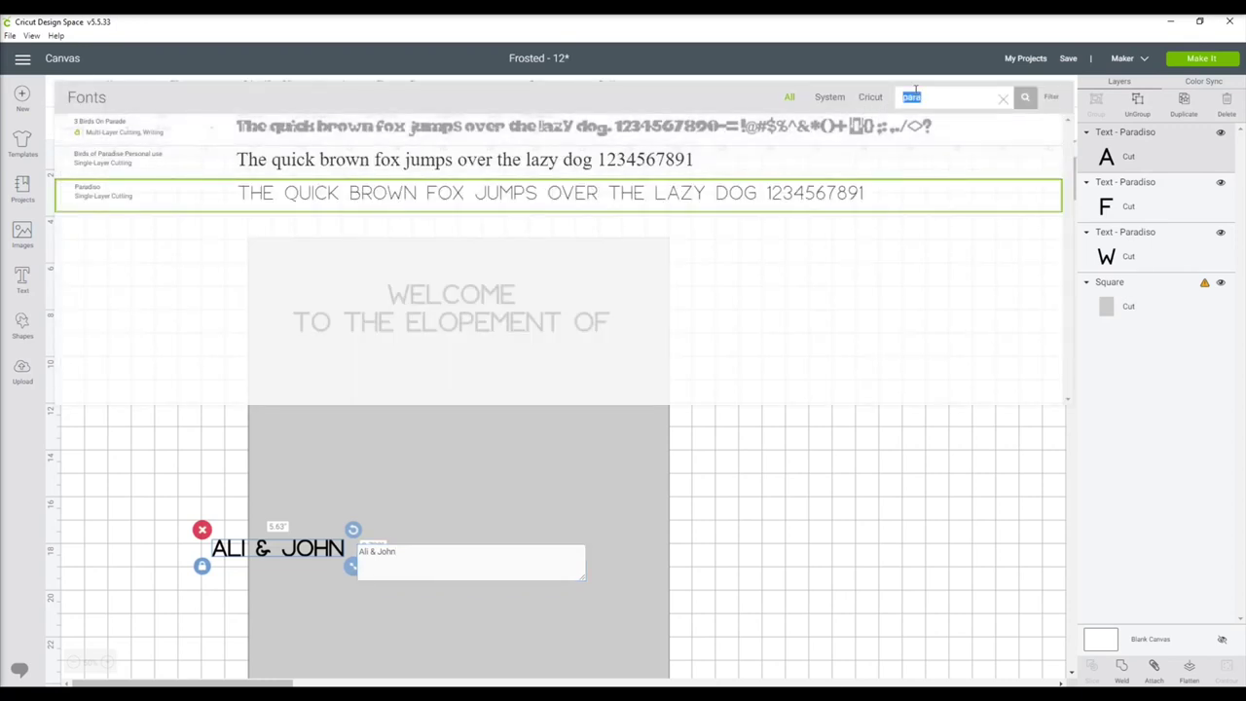
text(break)
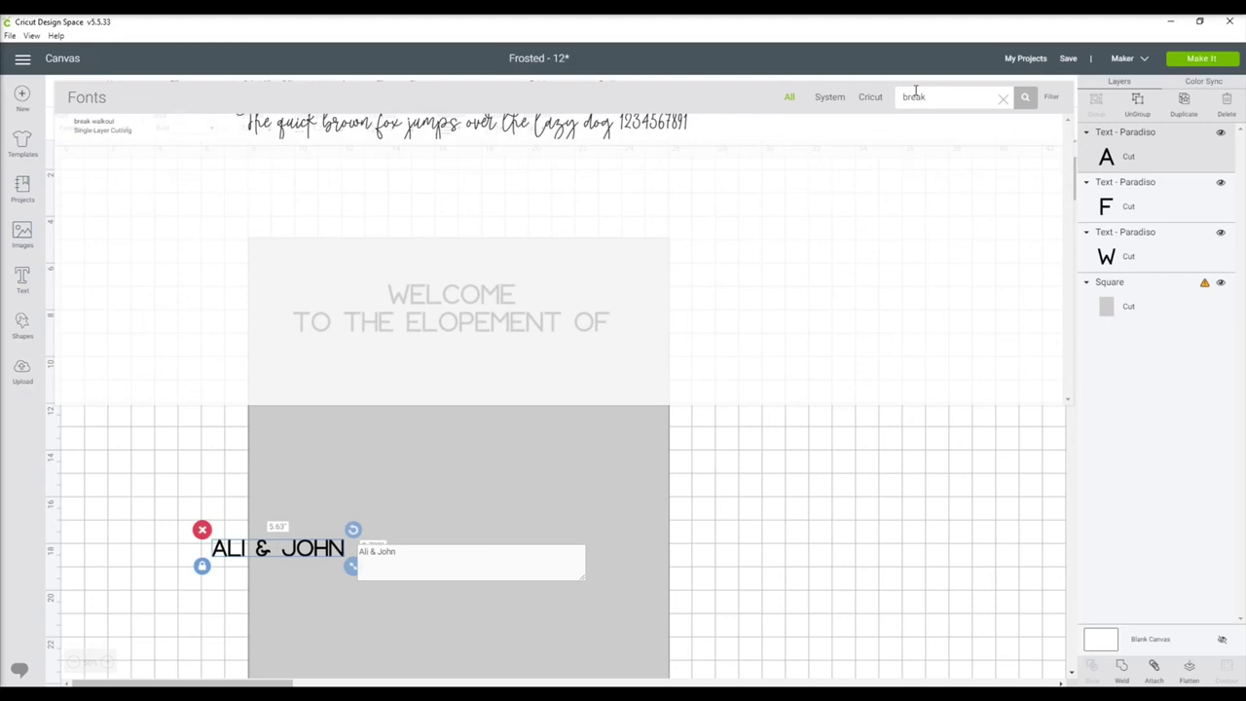
click(381, 125)
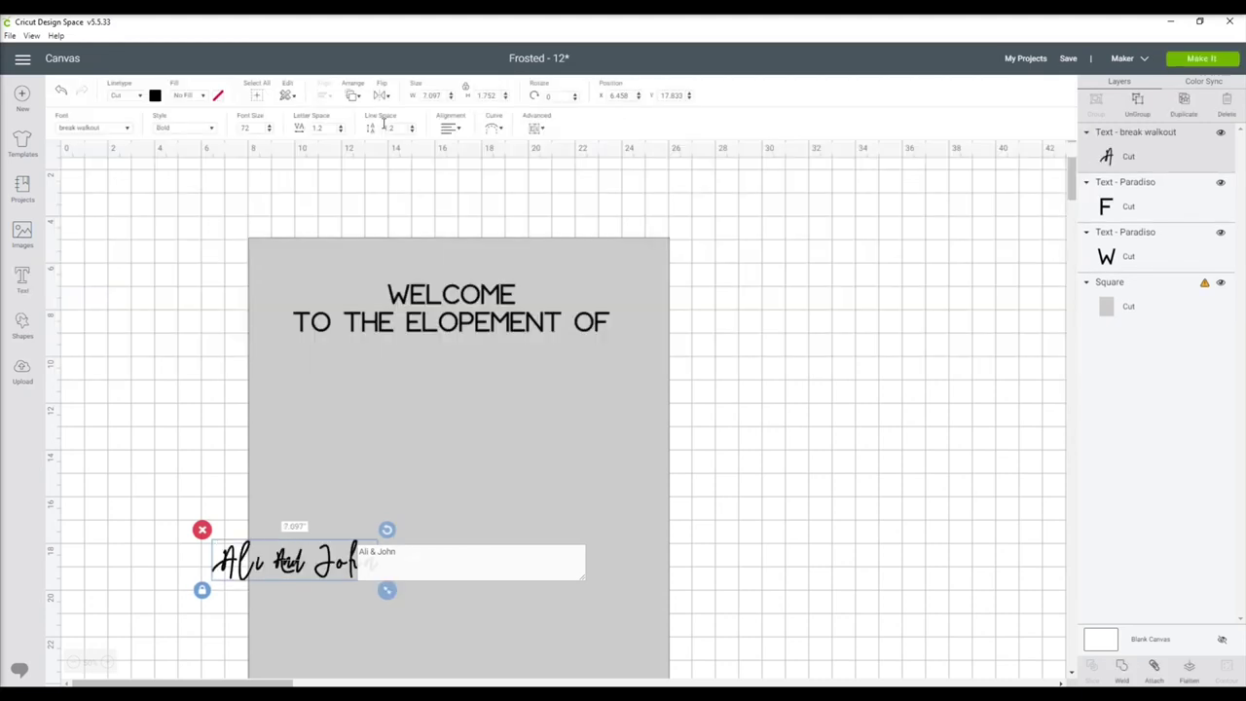
drag(386, 590, 507, 621)
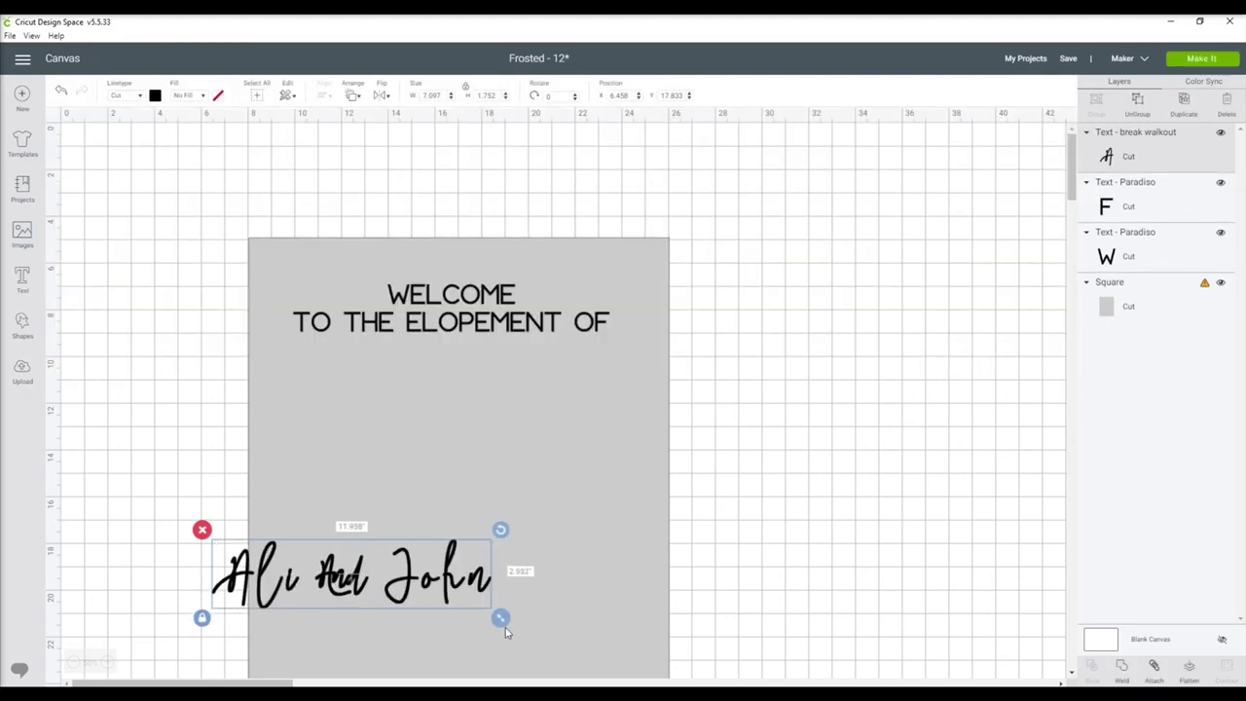
Step: Replace the ampersand with a plus sign, enlarge the names to about 17.35 in, and move them right of the sign
double_click(338, 585)
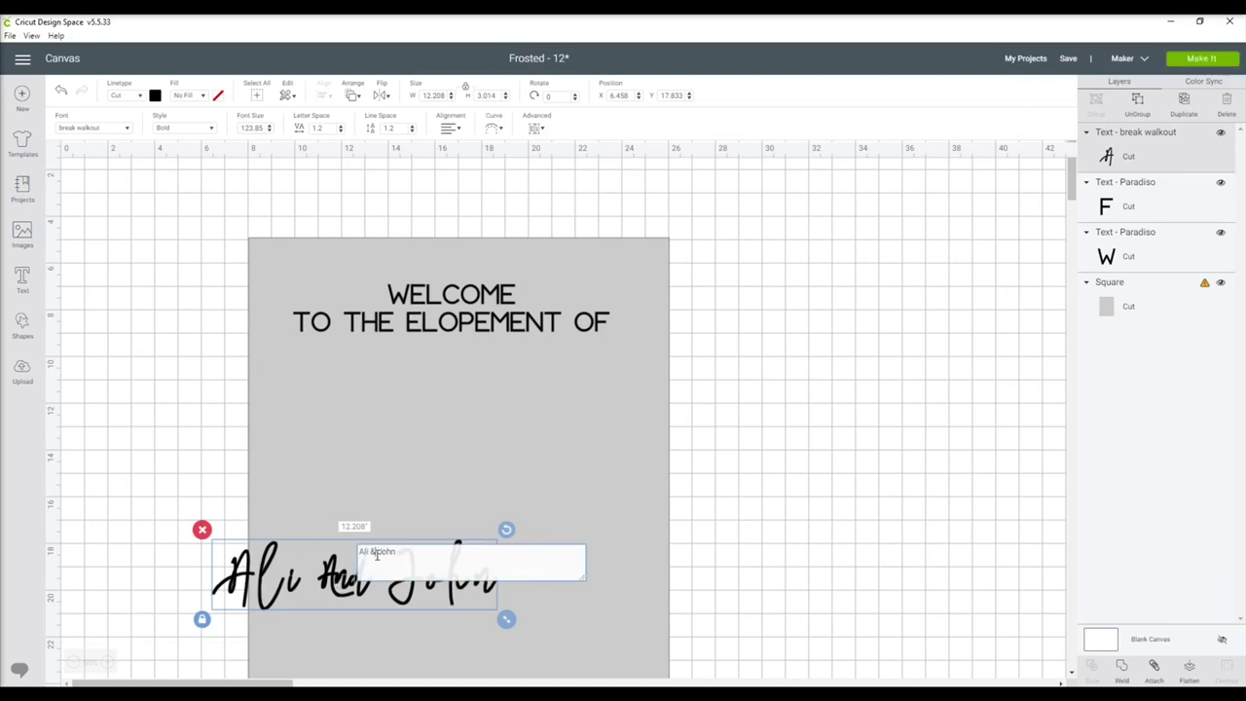
key(BackSpace)
text(+)
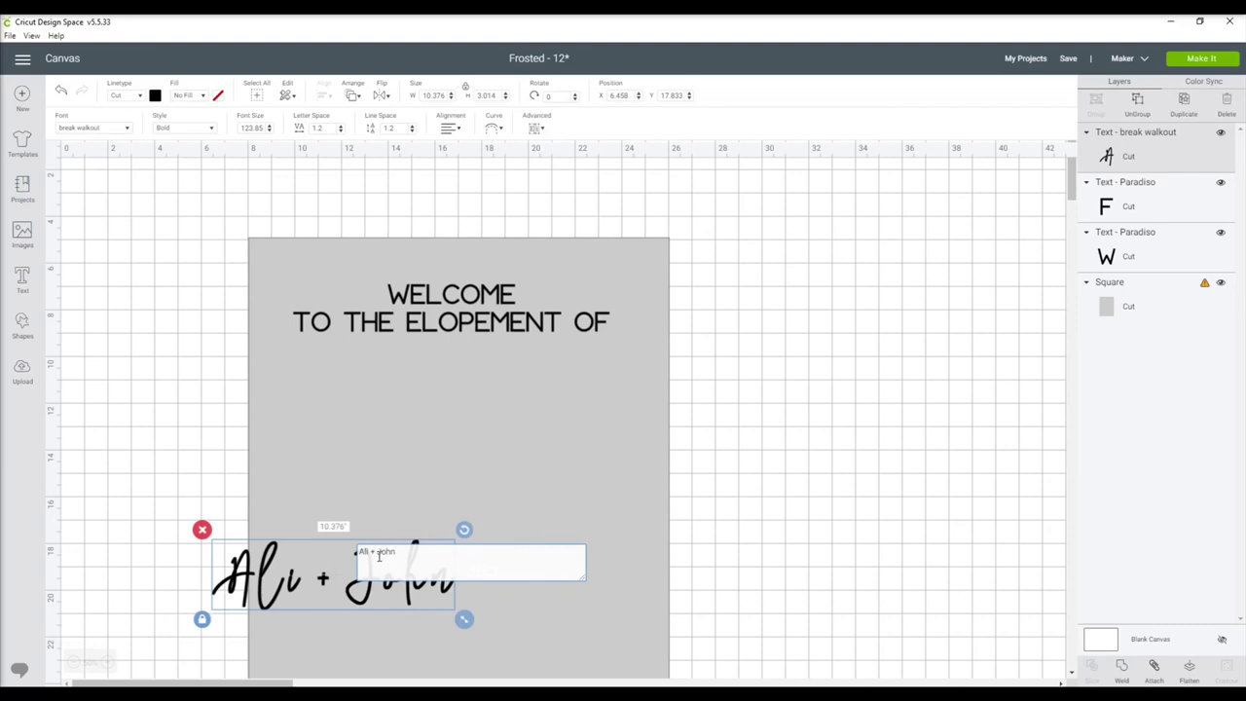
drag(463, 620, 628, 665)
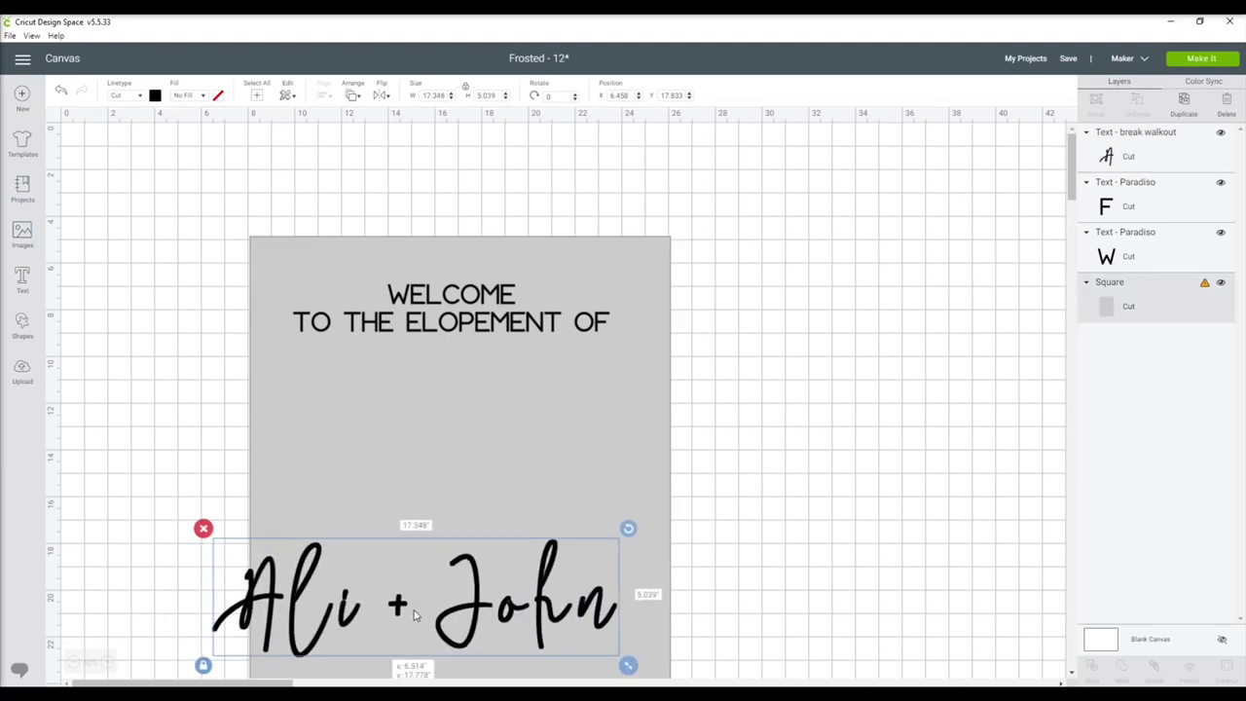
click(414, 615)
drag(458, 620, 942, 430)
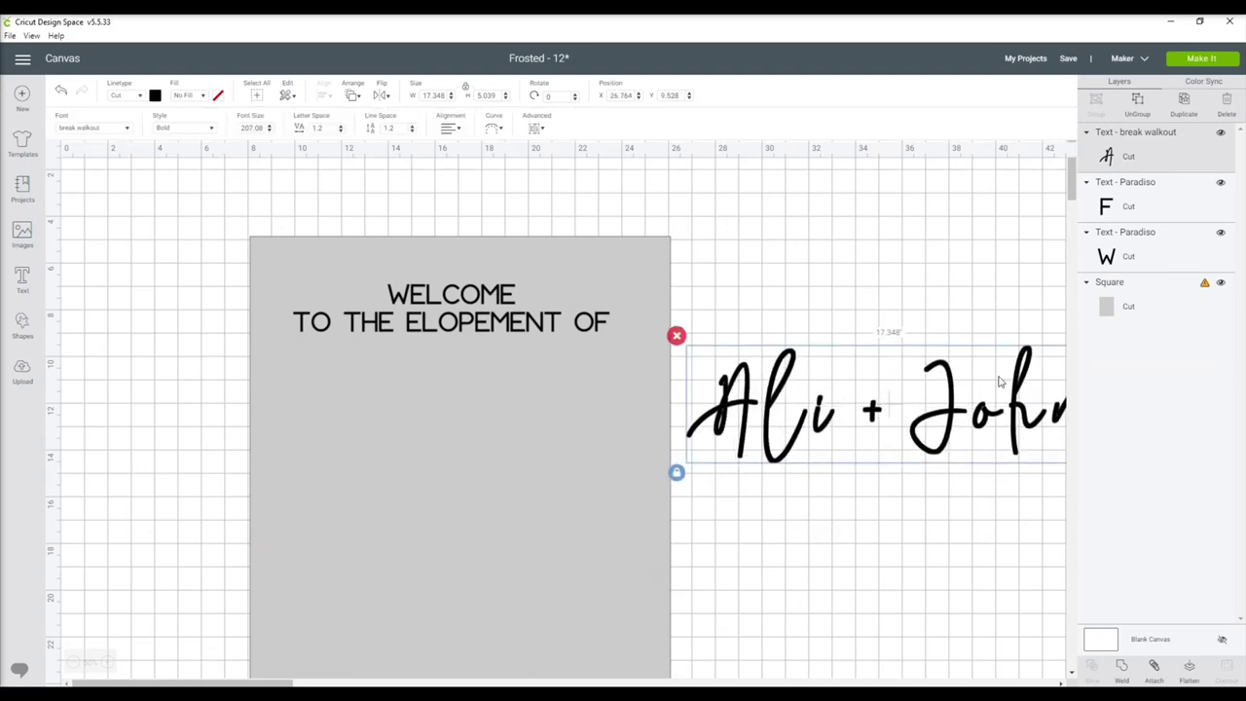
Step: Ungroup the names into letters, tighten the first name's spacing, and weld it into one shape
click(1137, 104)
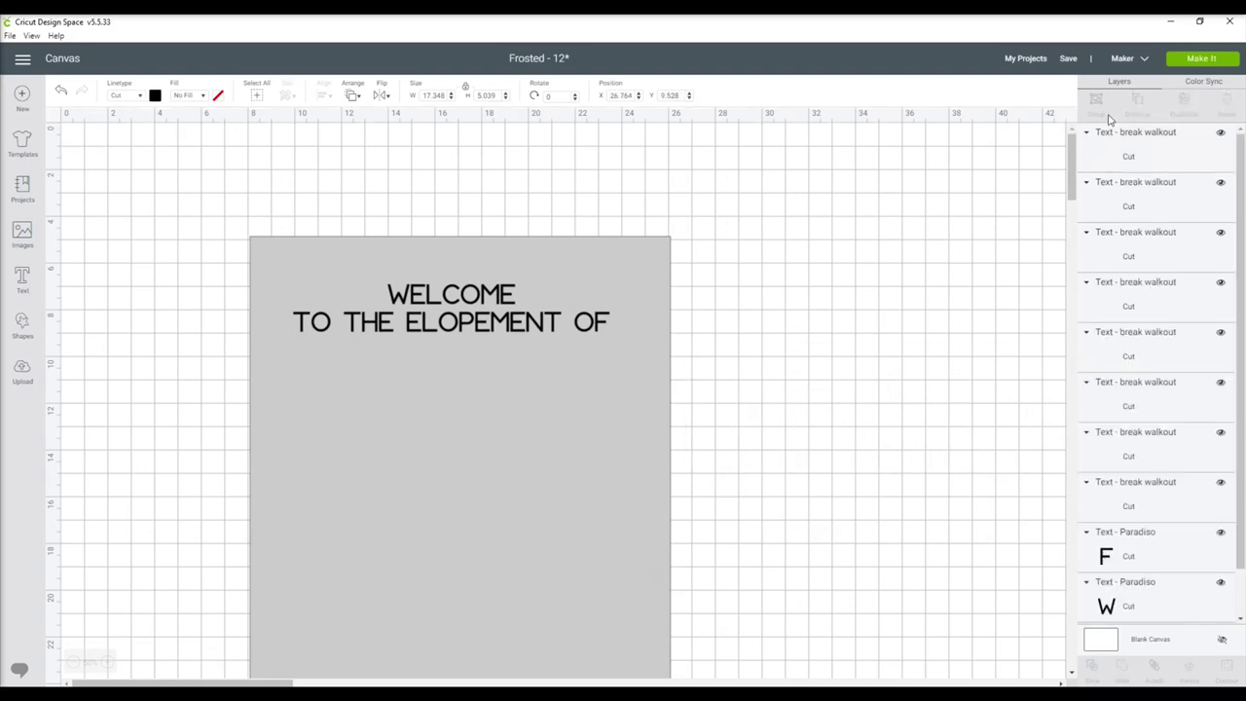
click(107, 662)
drag(116, 684, 213, 685)
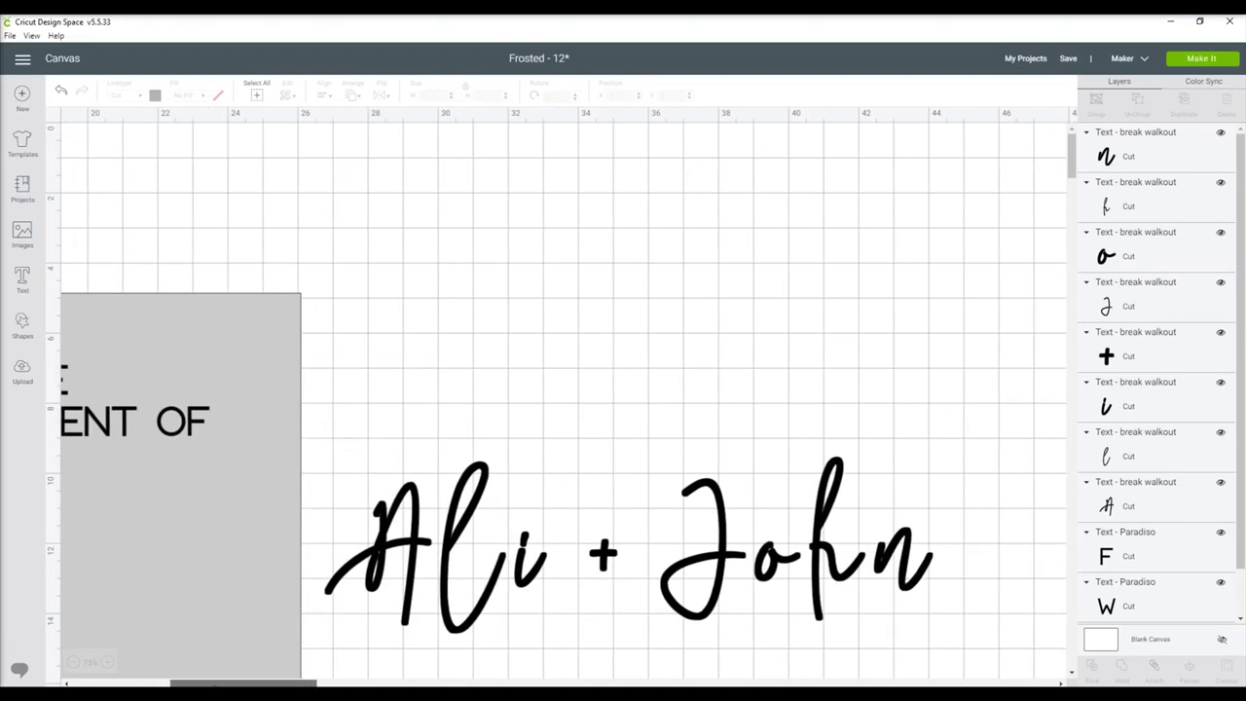
drag(524, 574, 508, 576)
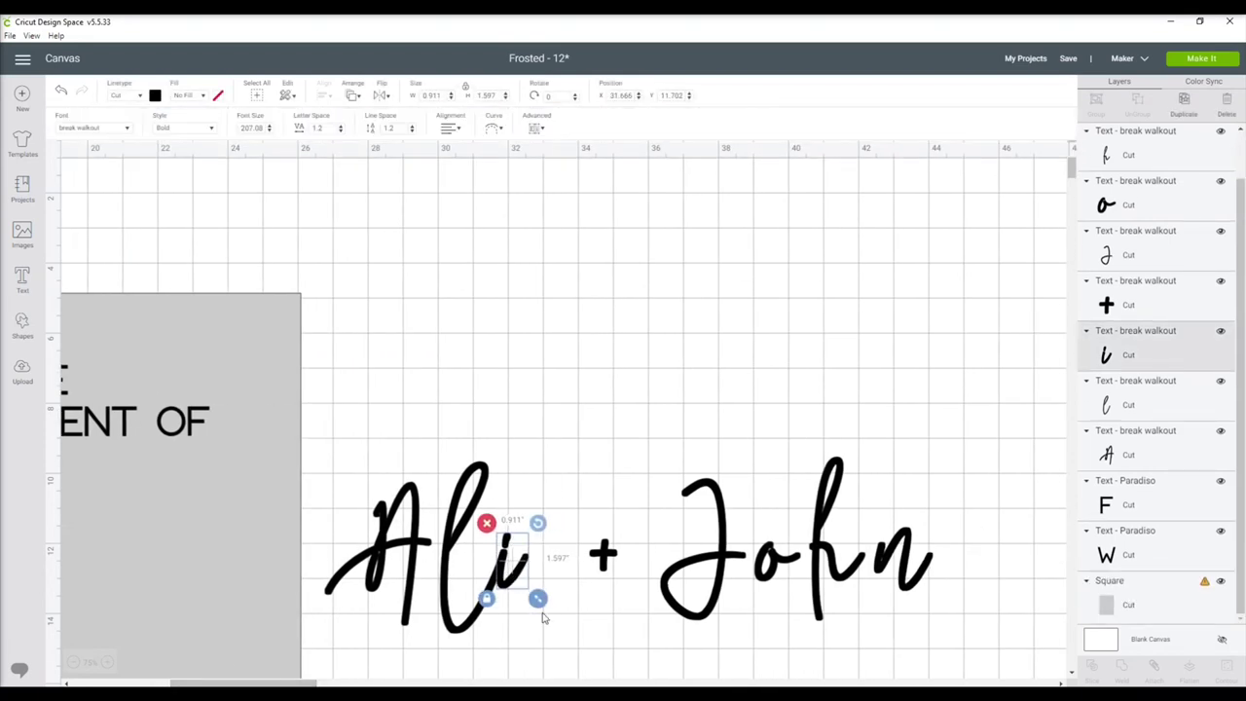
click(424, 541)
drag(424, 541, 432, 542)
click(421, 422)
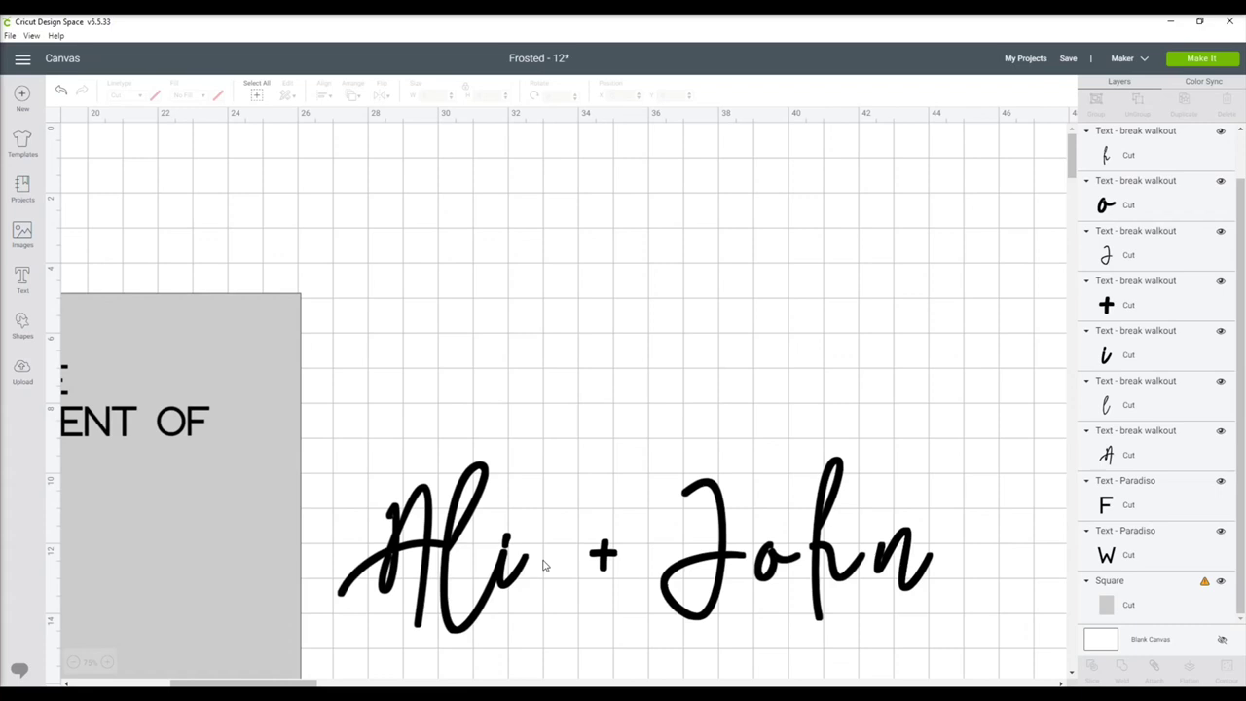
drag(350, 419, 526, 648)
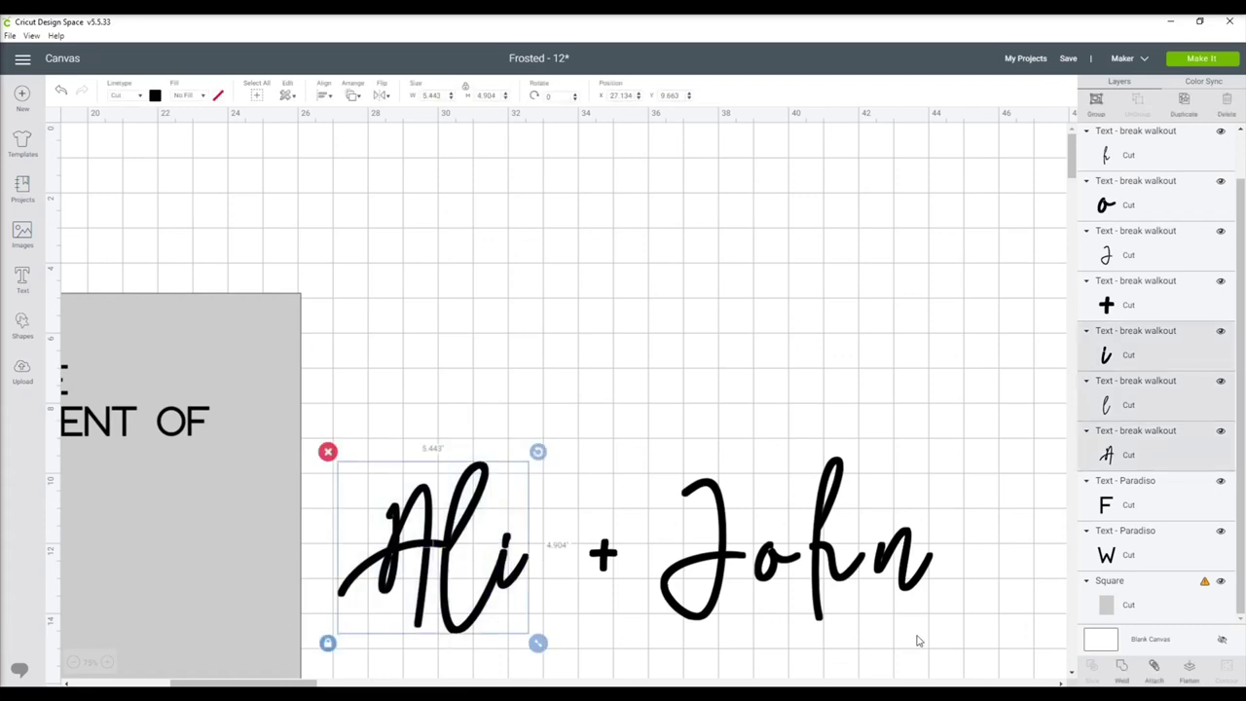
click(1121, 672)
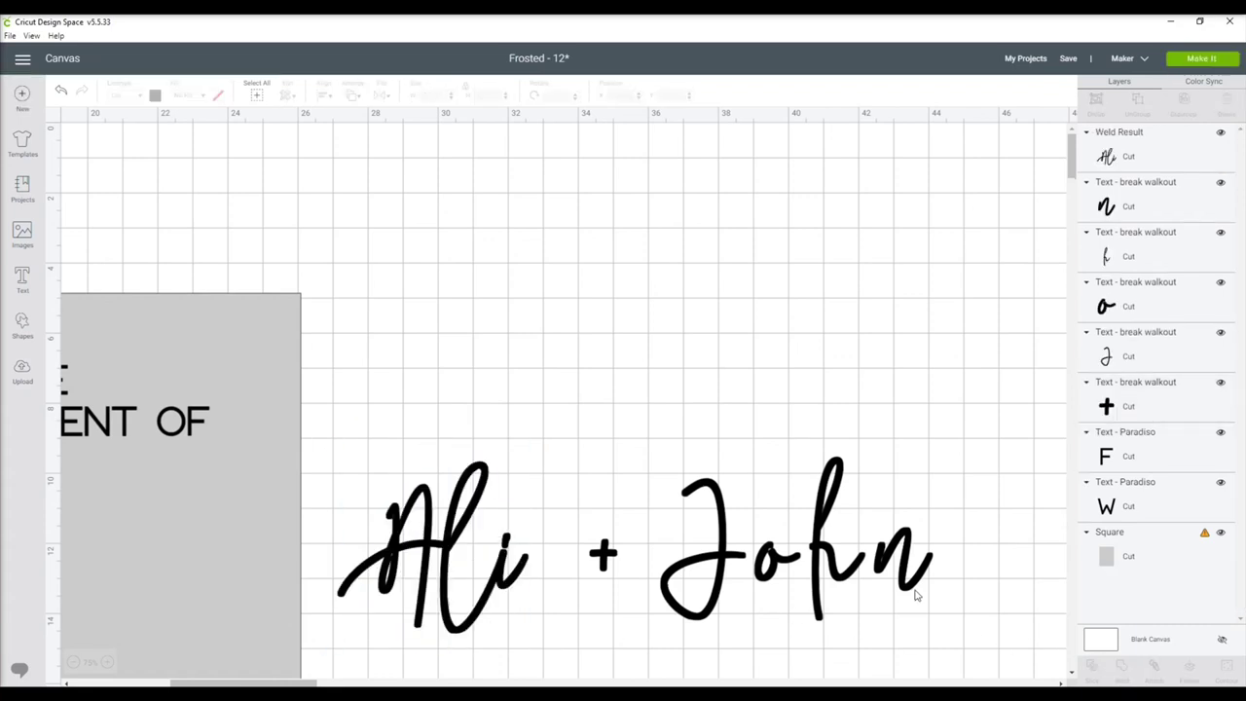
Step: Tighten the second name's letters and weld them into one 6.51 × 4.685 in shape
drag(465, 533, 473, 499)
click(642, 479)
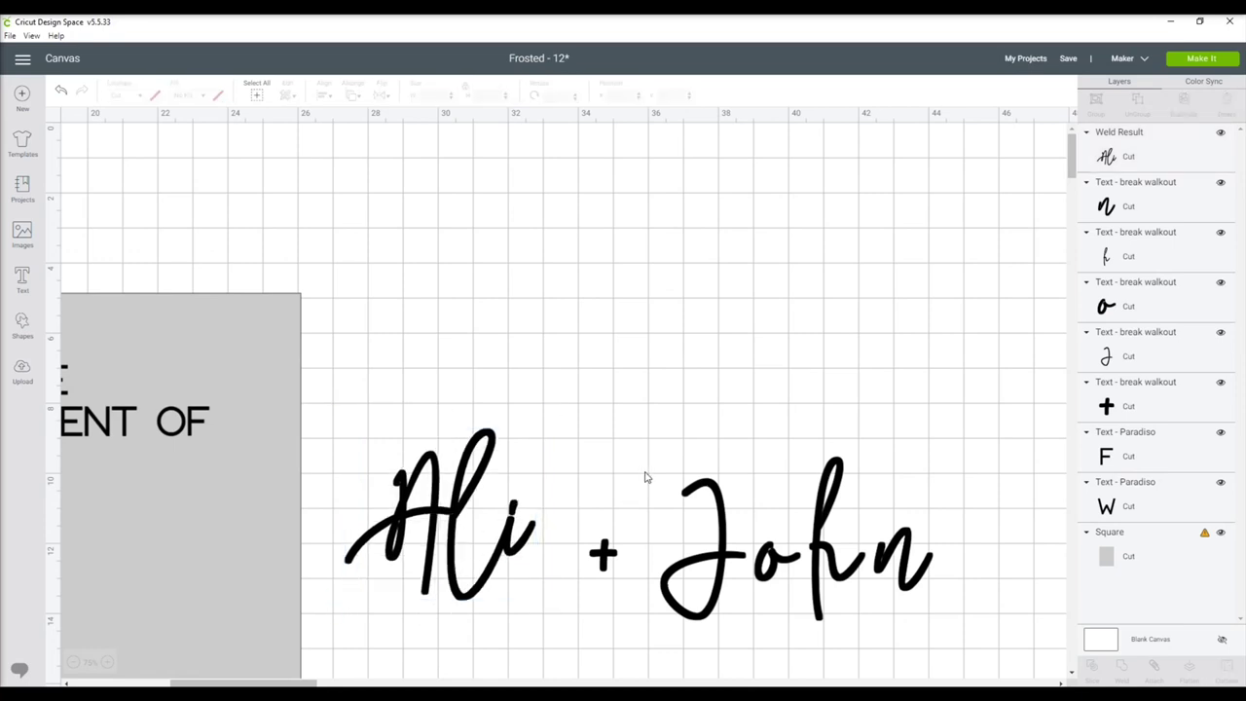
click(715, 550)
drag(716, 550, 730, 551)
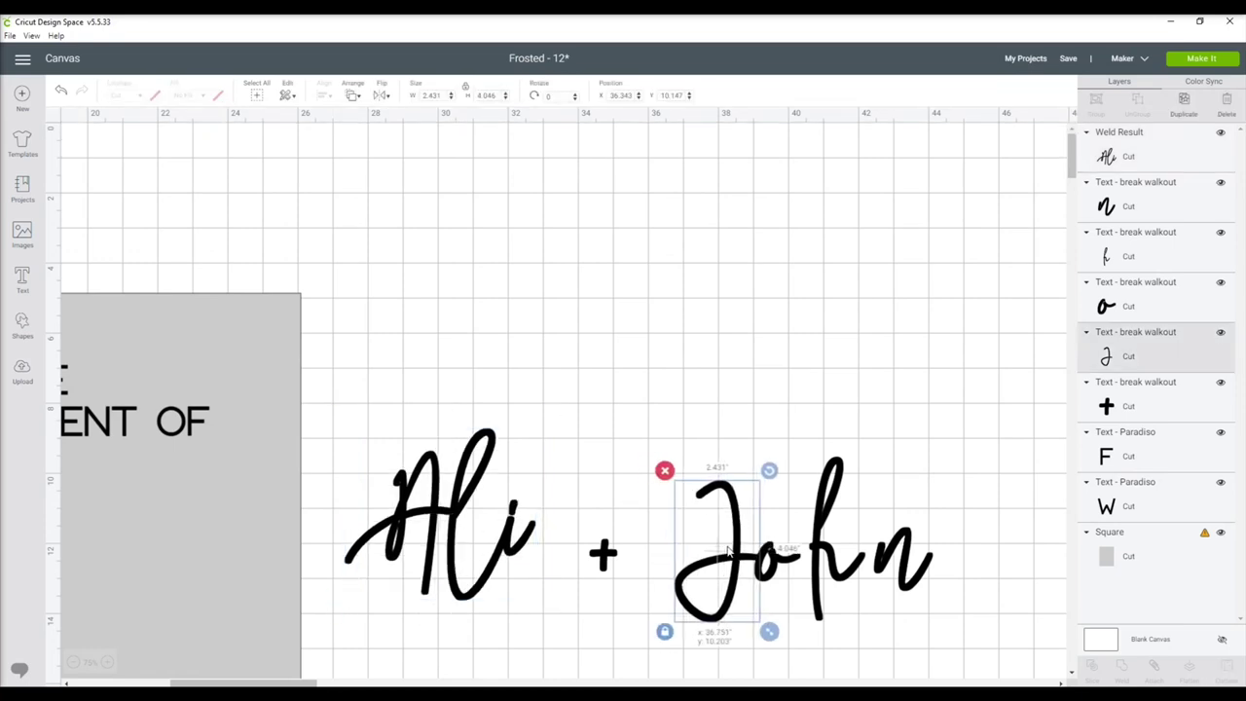
click(812, 575)
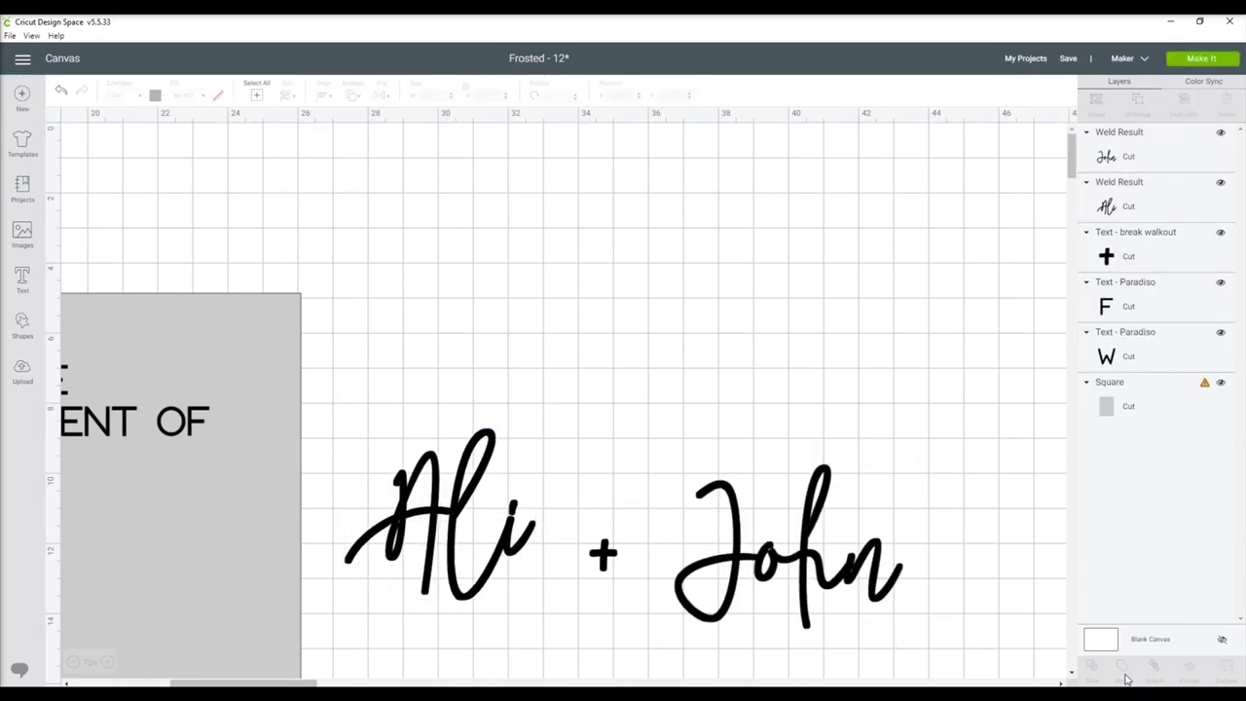
click(799, 557)
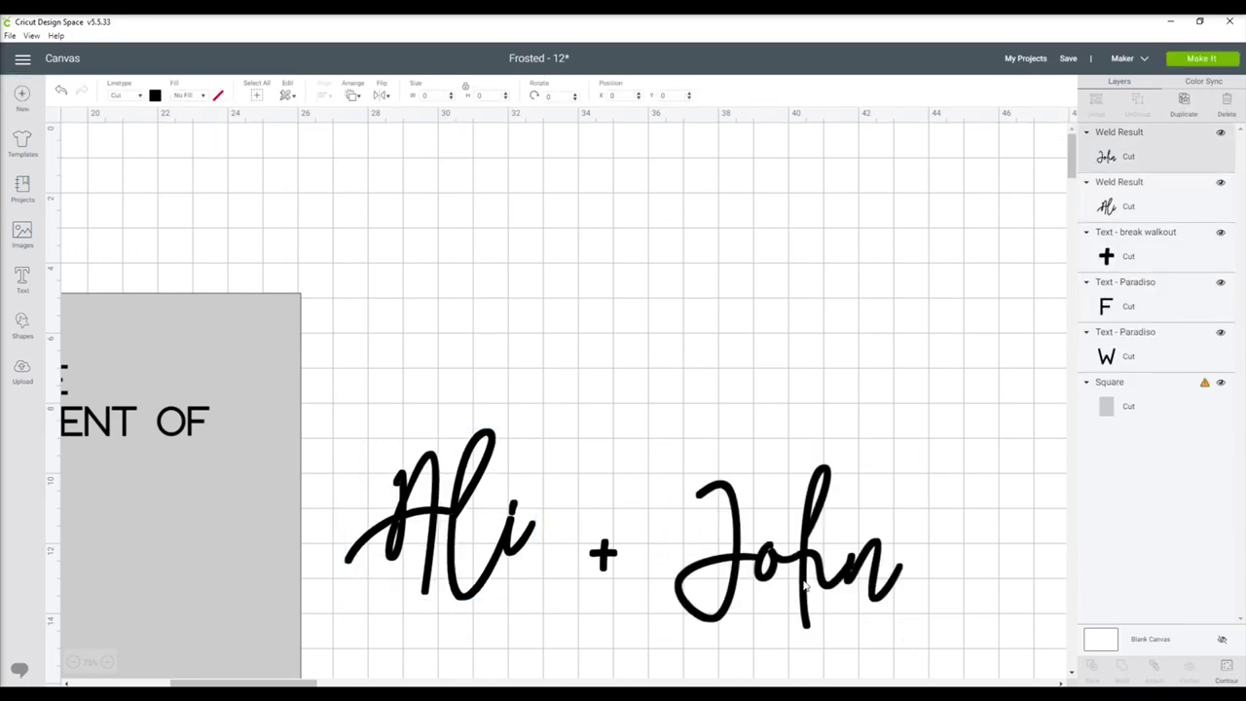
drag(798, 557, 768, 558)
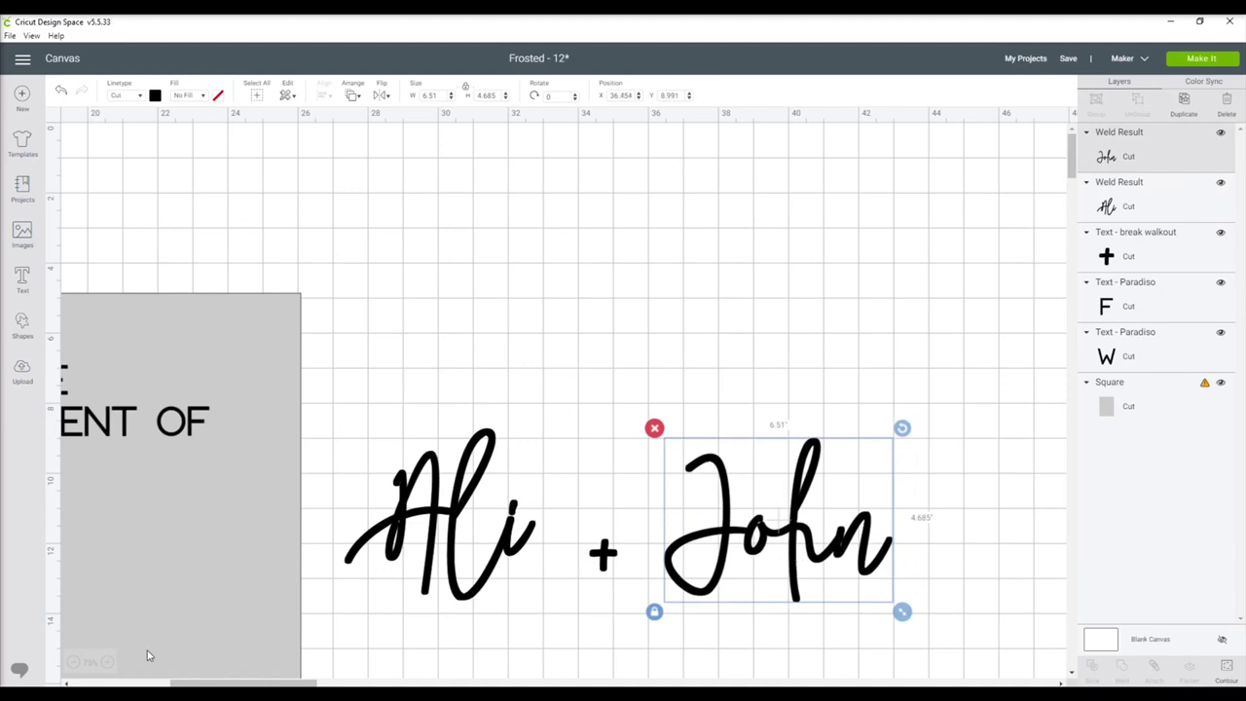
drag(243, 684, 142, 684)
click(64, 664)
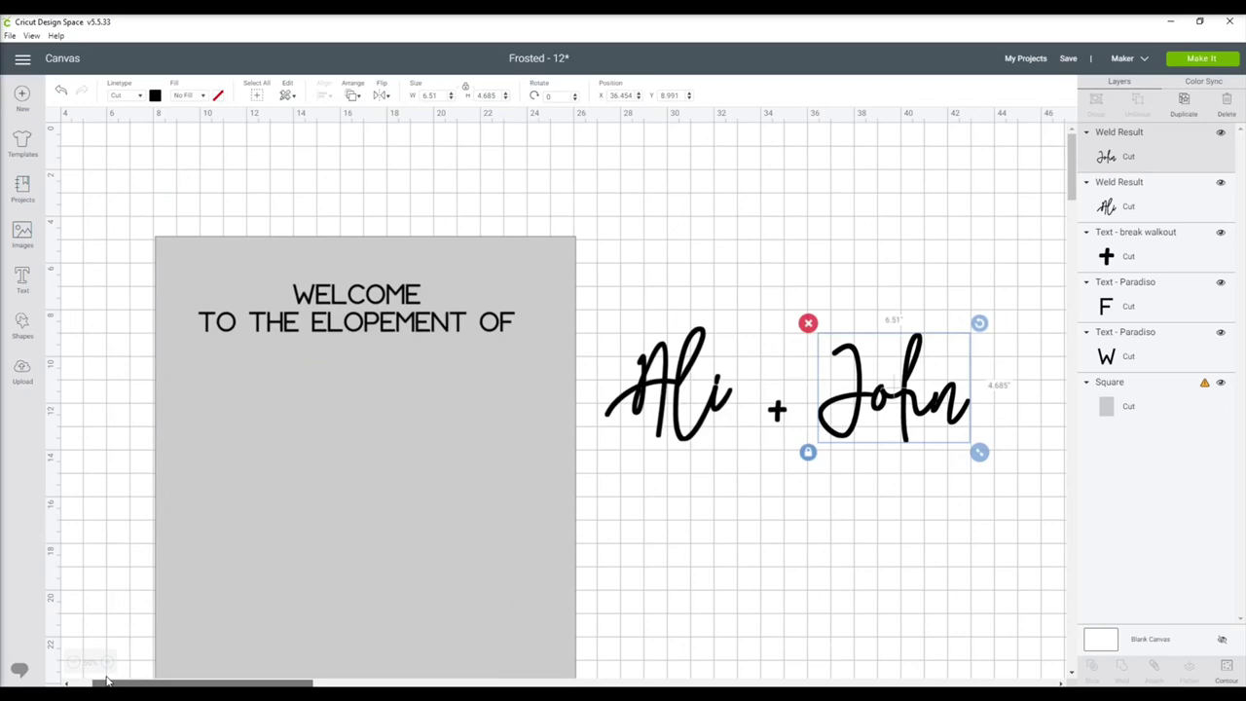
Step: Move both names and the plus sign onto the sign below the welcome text and enlarge them
drag(648, 304, 1048, 536)
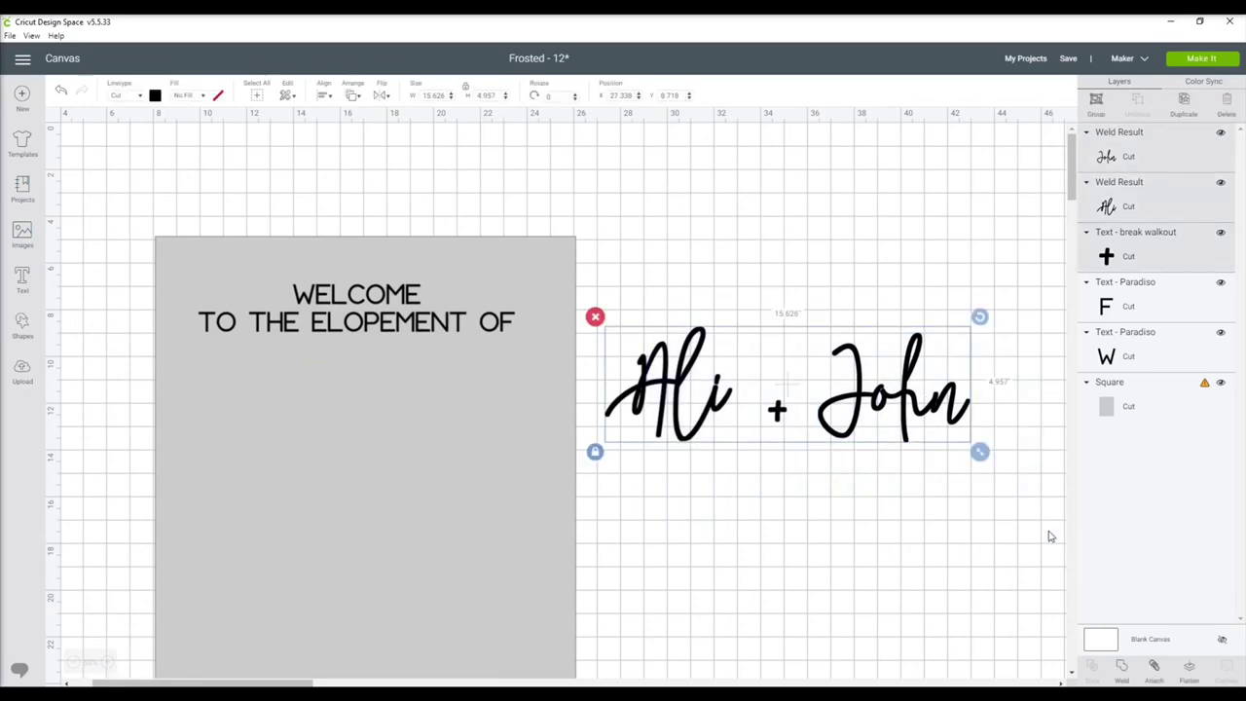
click(973, 456)
mouse_move(648, 312)
mouse_down()
mouse_move(806, 439)
mouse_move(1016, 564)
mouse_up()
drag(901, 418, 505, 486)
drag(581, 519, 857, 659)
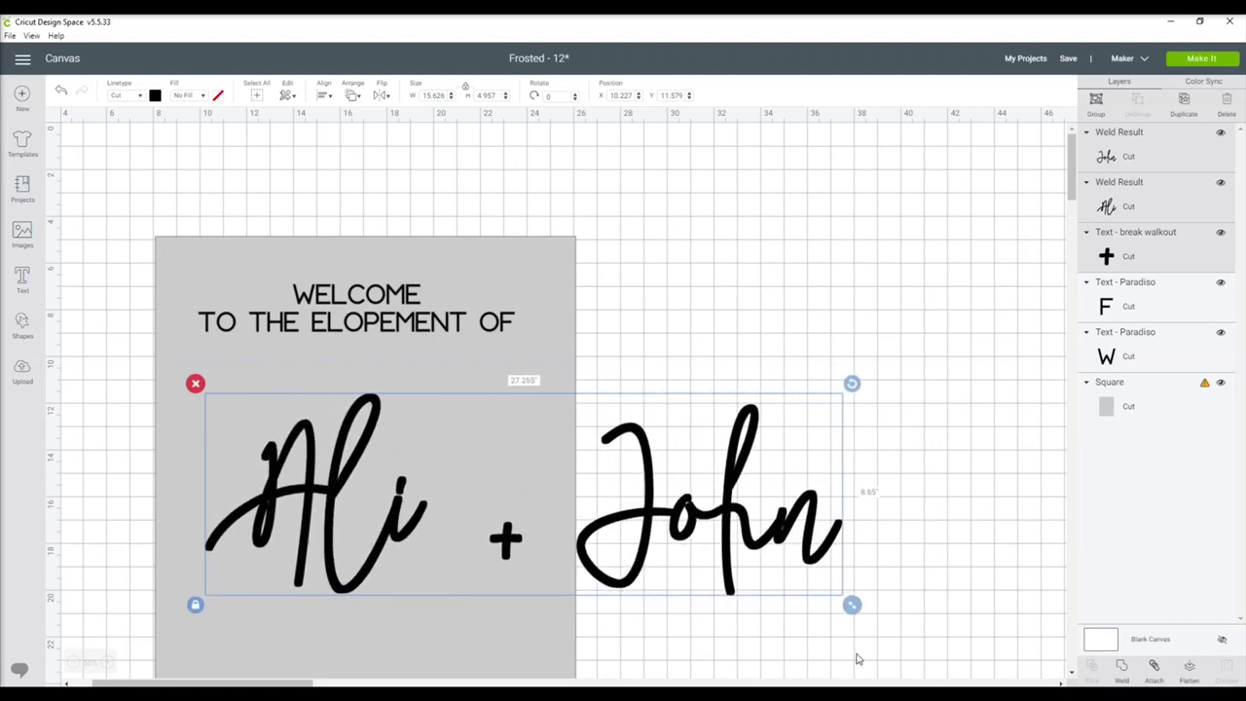
click(890, 549)
scroll(805, 545, down, 3)
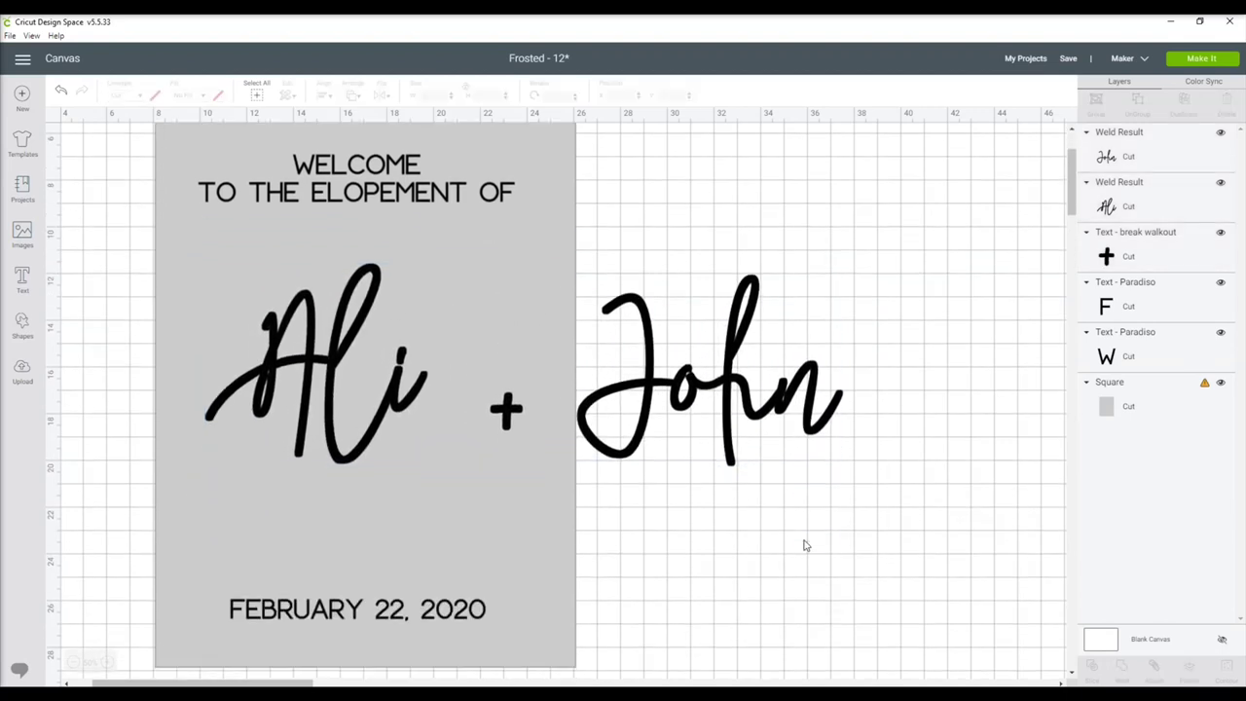
Step: Shrink the names and stack the second name under the first, with the + between them
click(352, 373)
shift+click(672, 378)
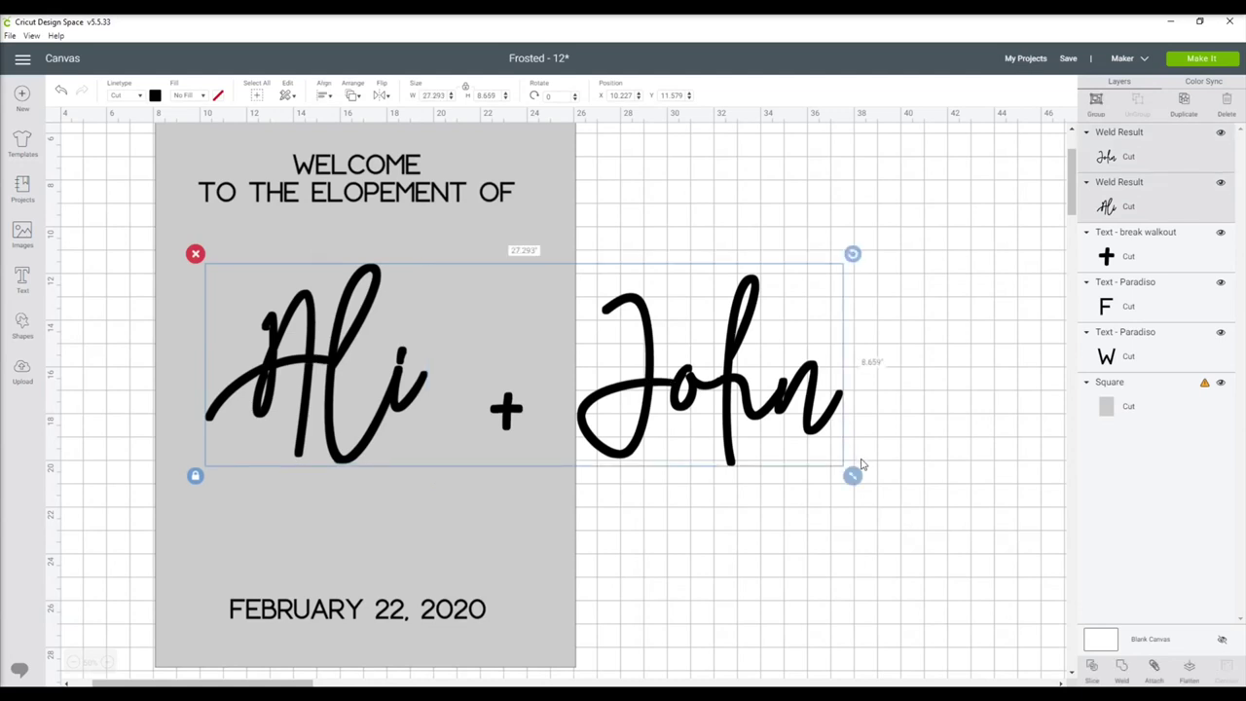
drag(853, 473, 797, 458)
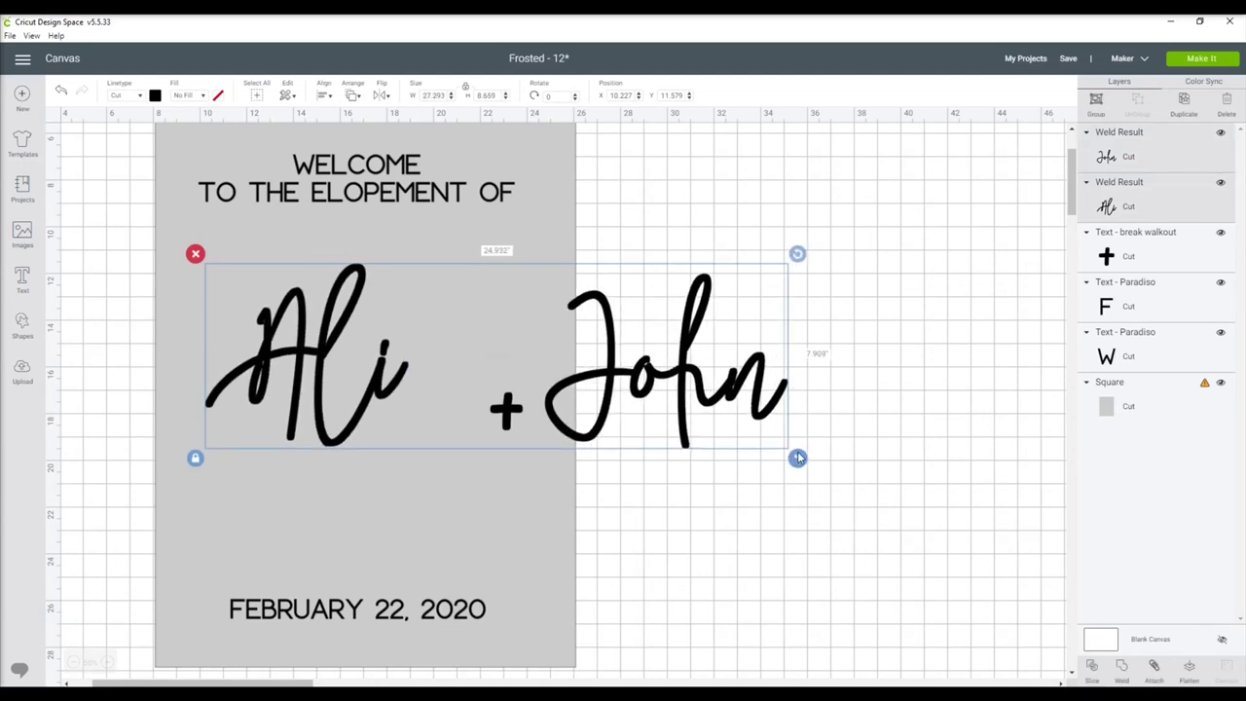
click(759, 515)
click(671, 380)
drag(672, 380, 474, 495)
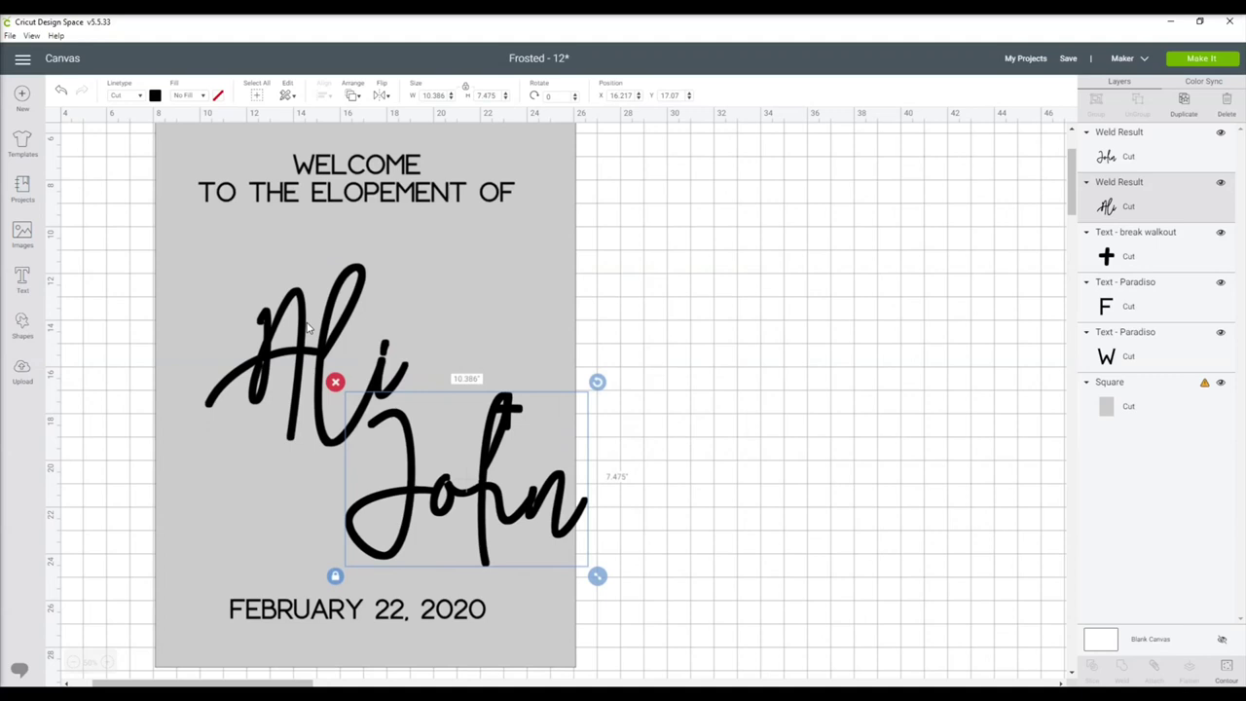
drag(308, 328, 303, 292)
drag(475, 479, 383, 499)
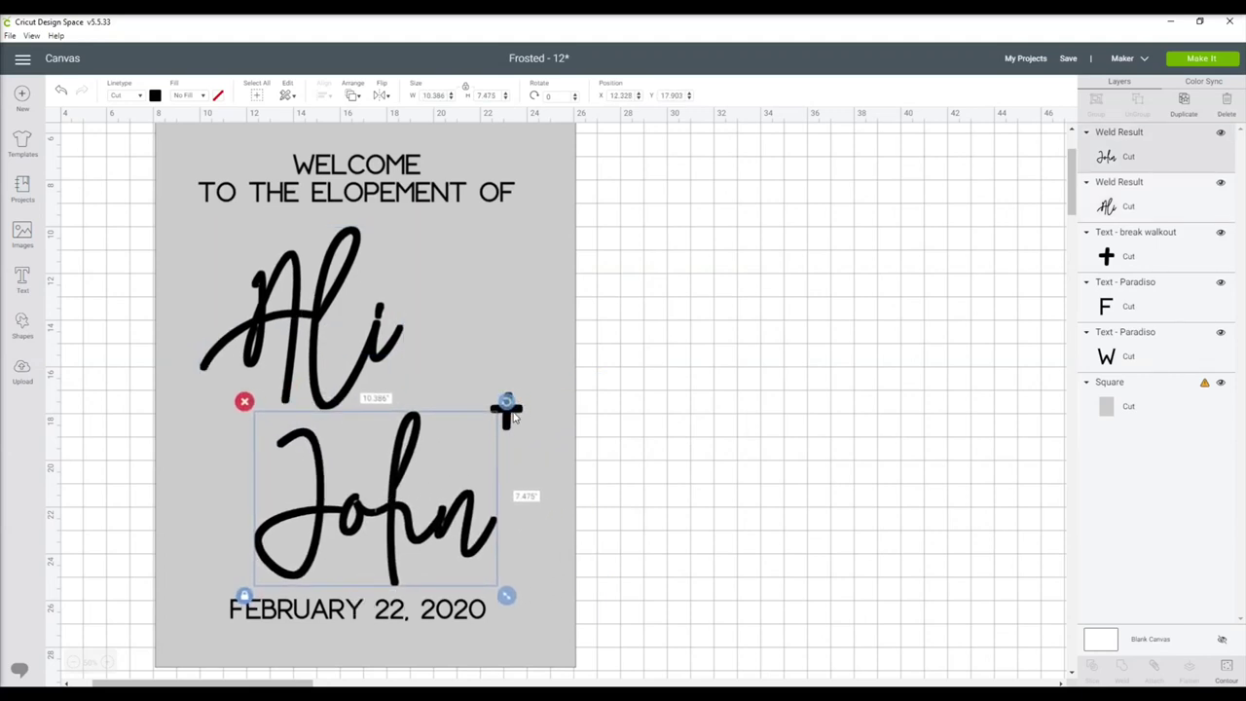
drag(514, 417, 453, 386)
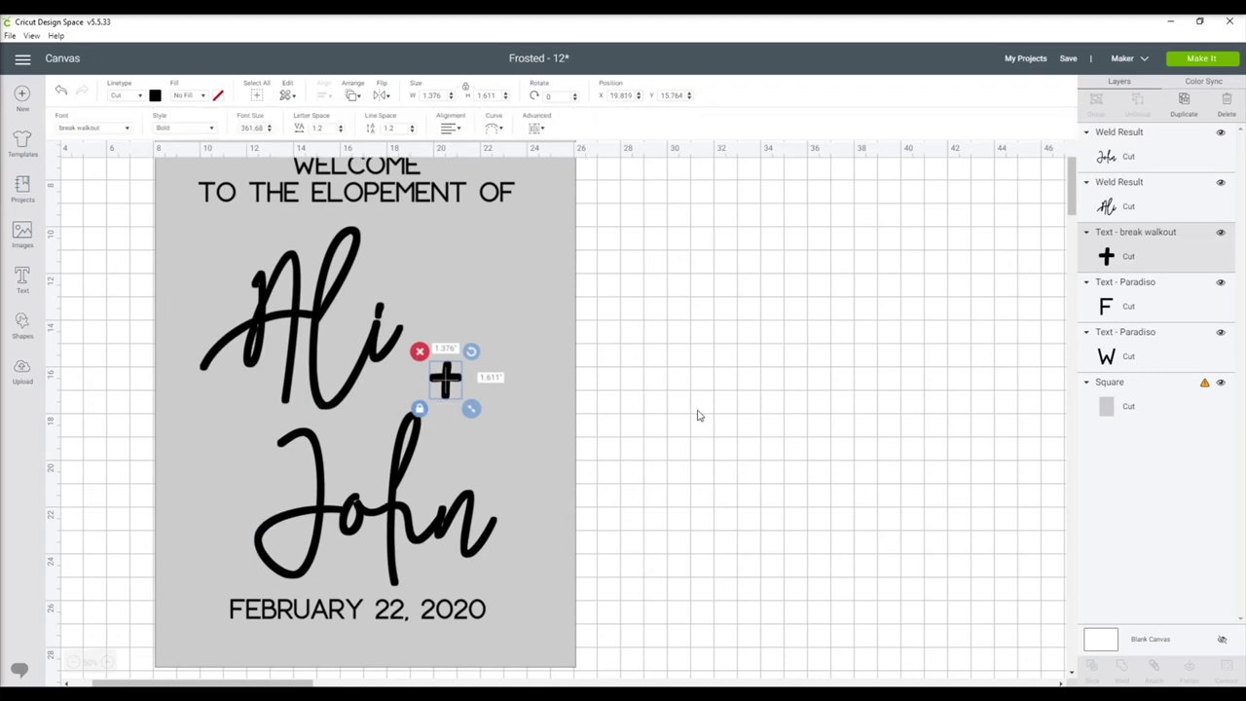
click(697, 415)
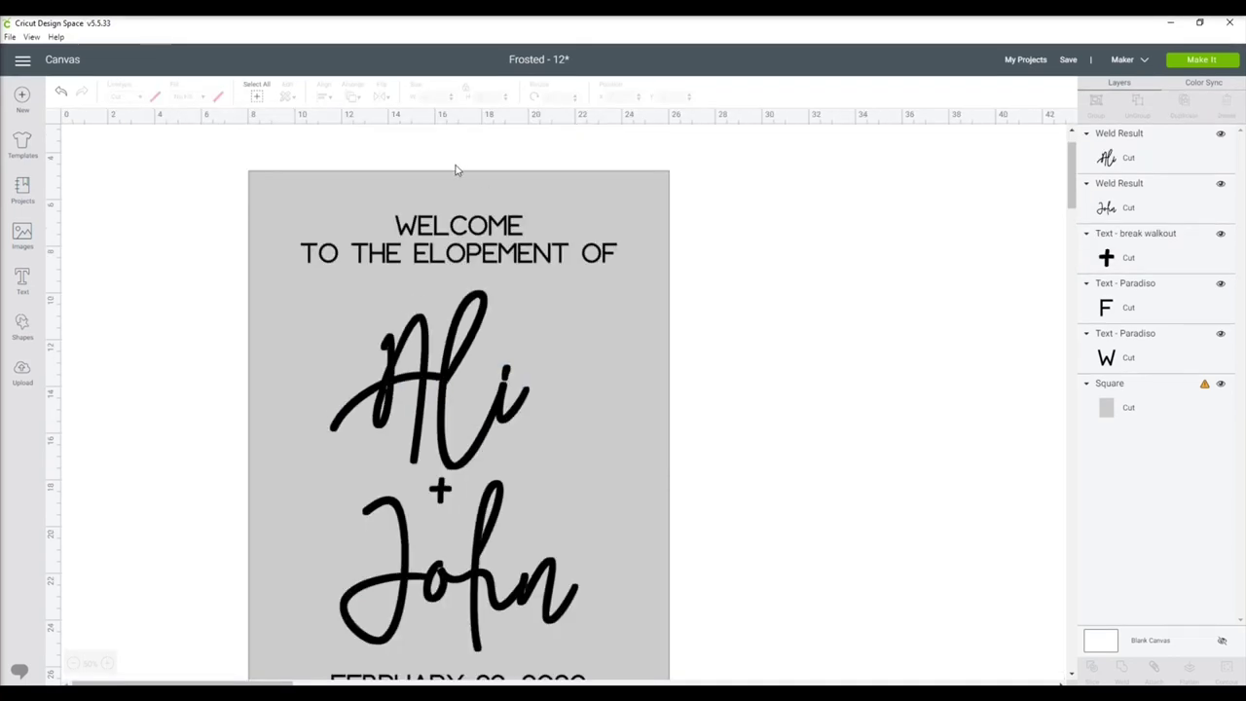
drag(420, 146, 477, 222)
click(331, 102)
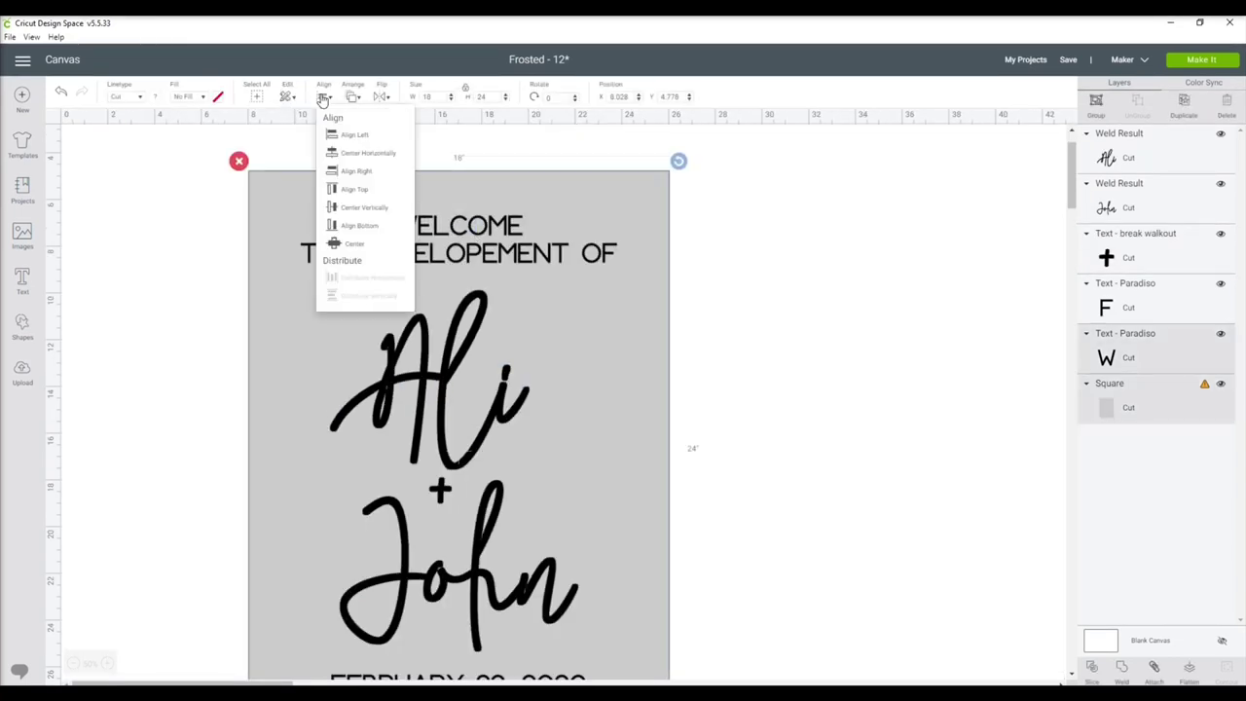
click(337, 153)
click(167, 296)
scroll(167, 296, down, 3)
scroll(167, 296, down, 3)
drag(485, 418, 308, 83)
click(325, 97)
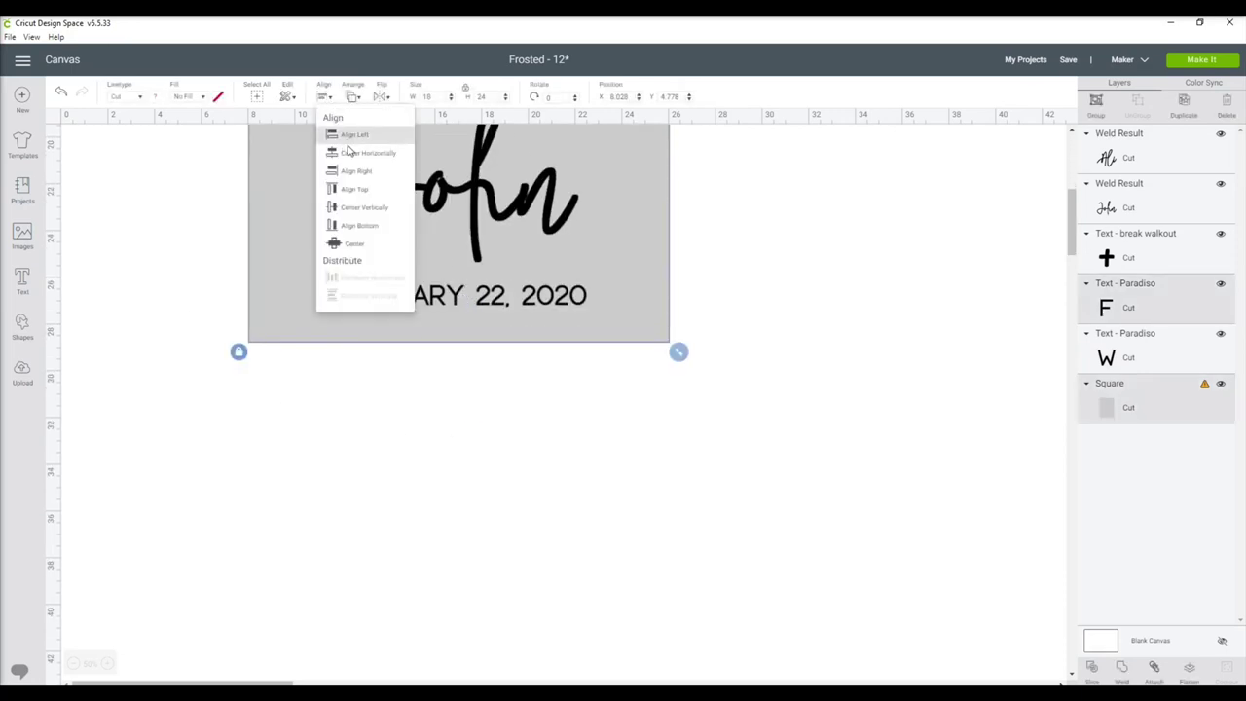
click(843, 370)
scroll(847, 374, up, 3)
scroll(846, 374, up, 2)
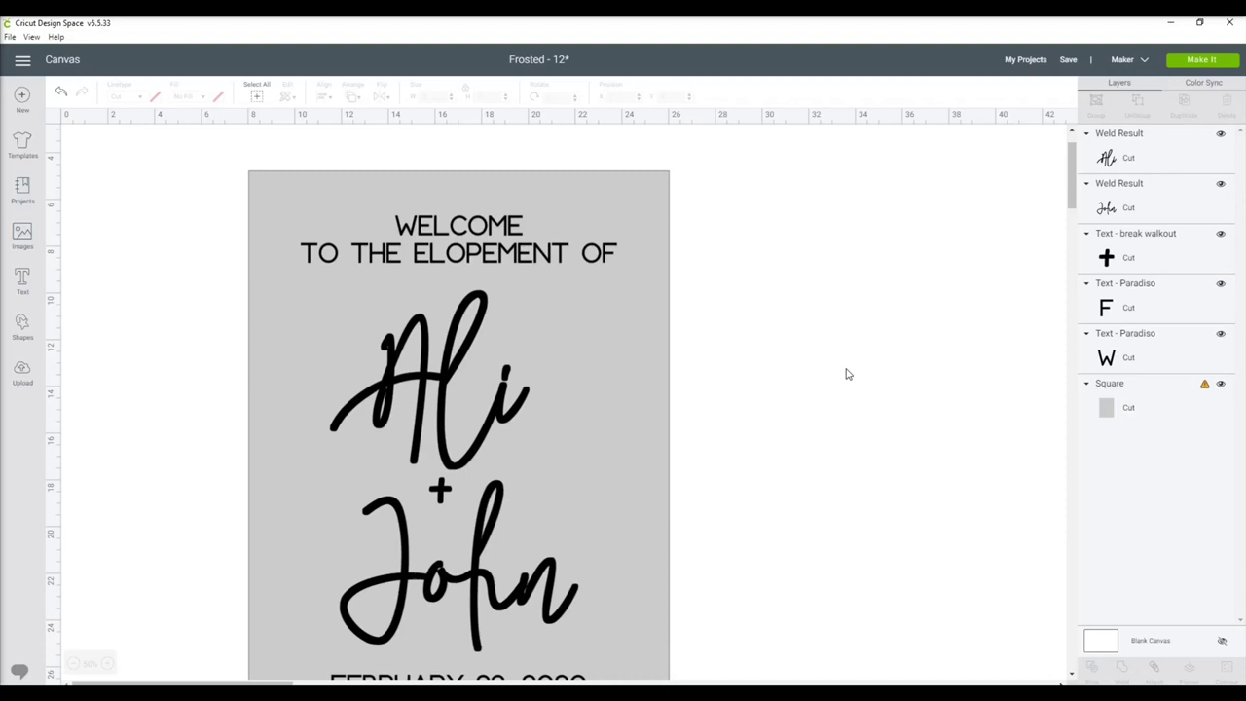
scroll(837, 379, down, 2)
click(74, 663)
scroll(114, 608, up, 3)
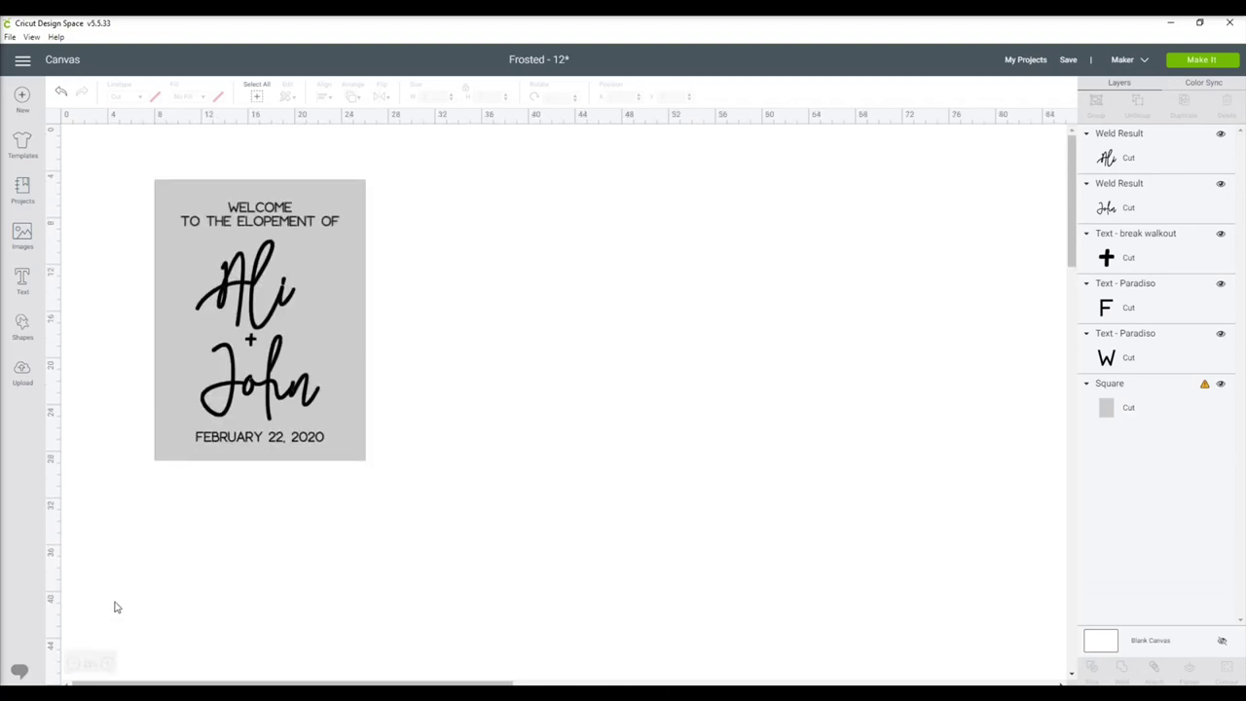
click(108, 663)
scroll(164, 586, down, 1)
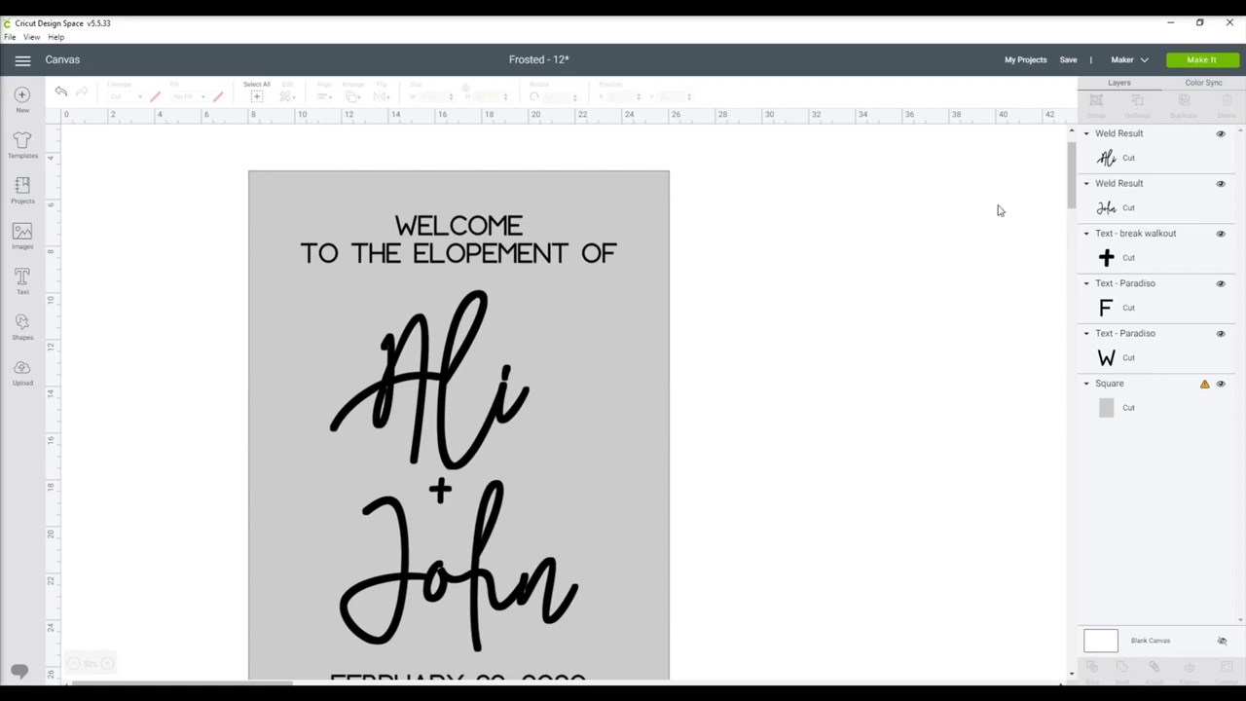
scroll(1076, 185, down, 1)
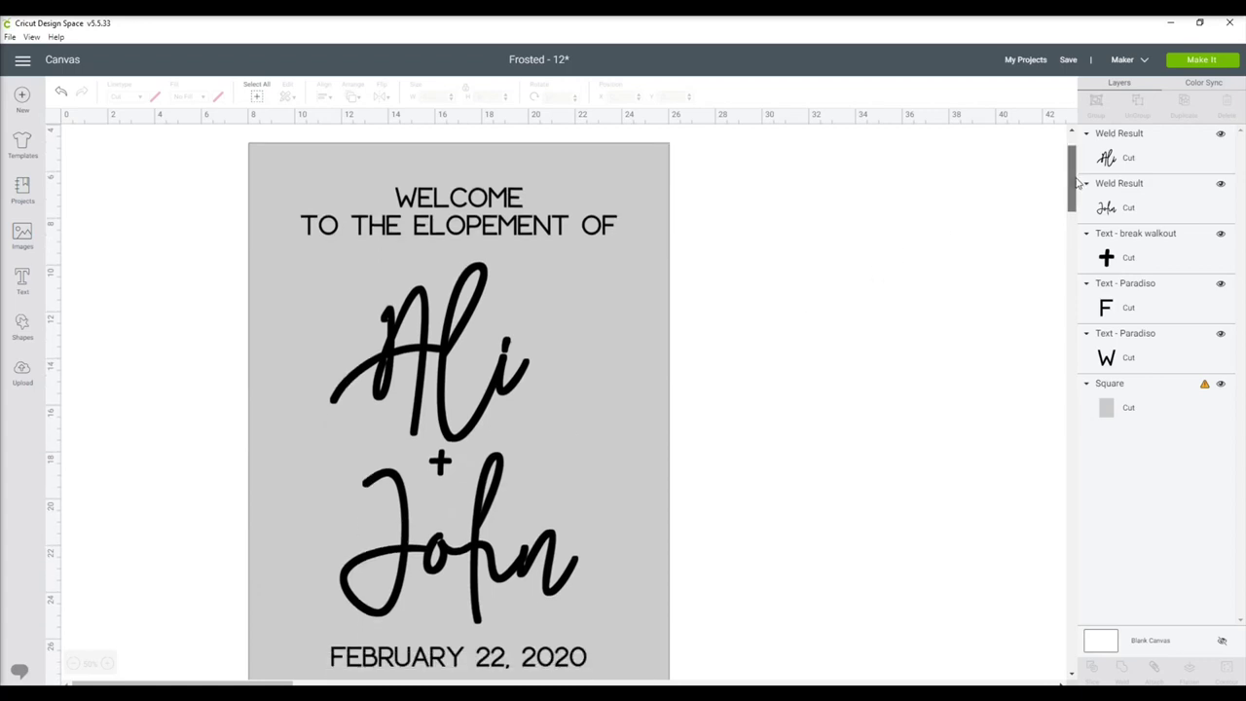
scroll(1076, 183, down, 1)
drag(589, 148, 1057, 205)
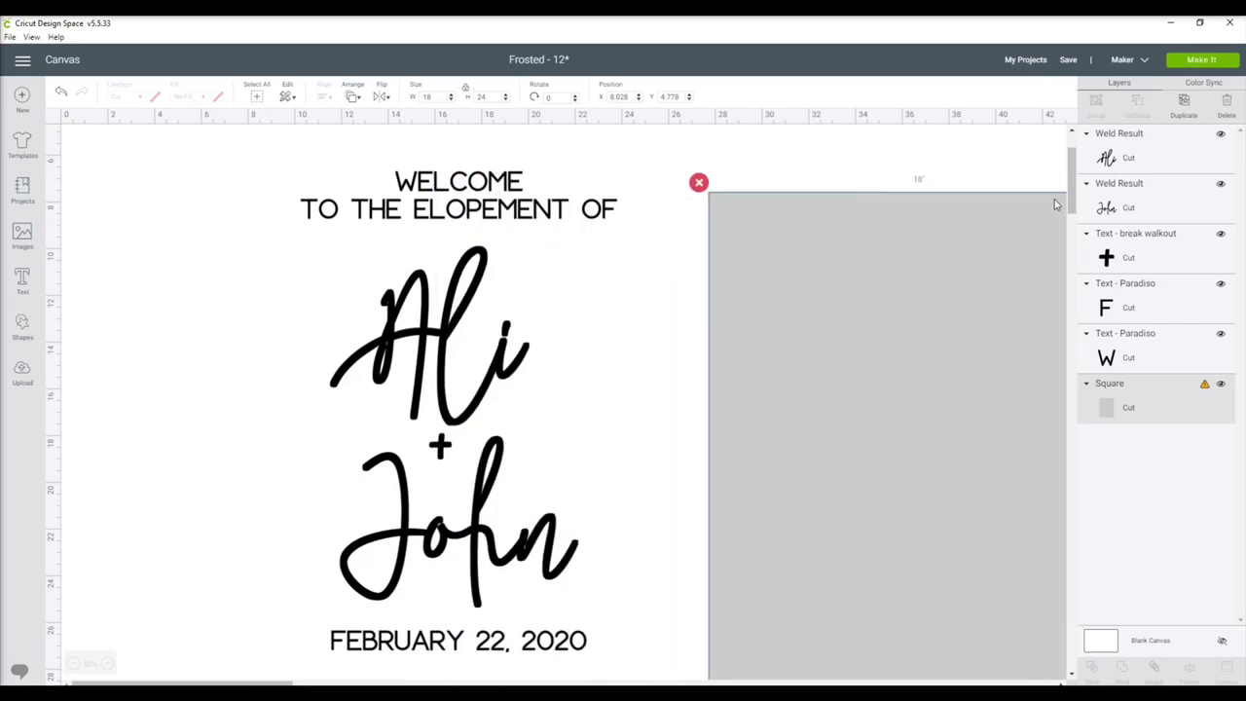
Step: Delete the grey background square and weld all lettering into one 13.553 × 20.571 in layer
click(699, 183)
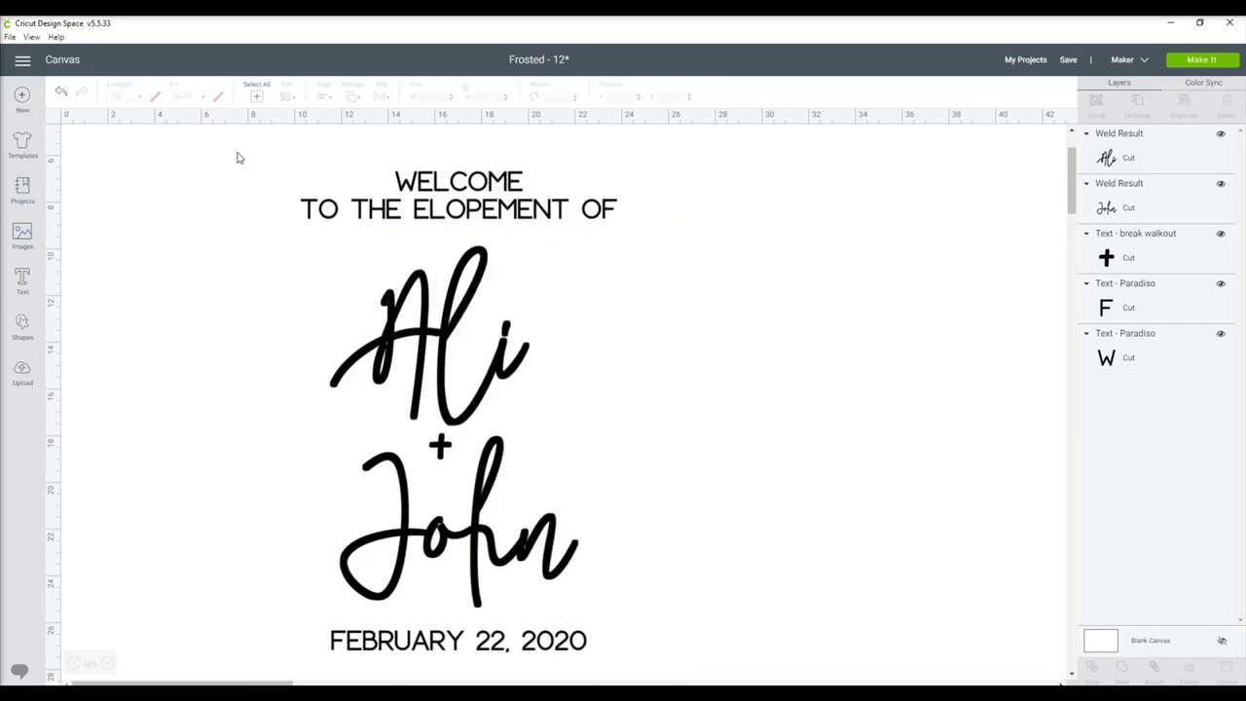
drag(238, 158, 596, 663)
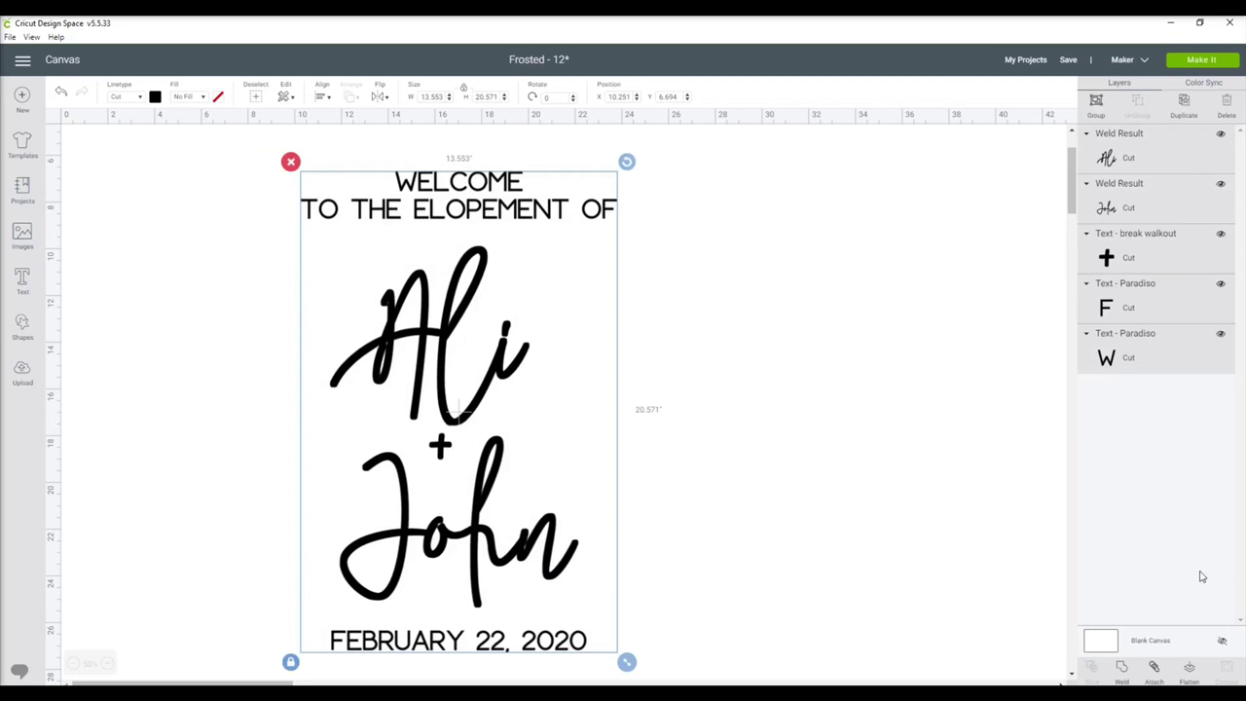
click(1121, 669)
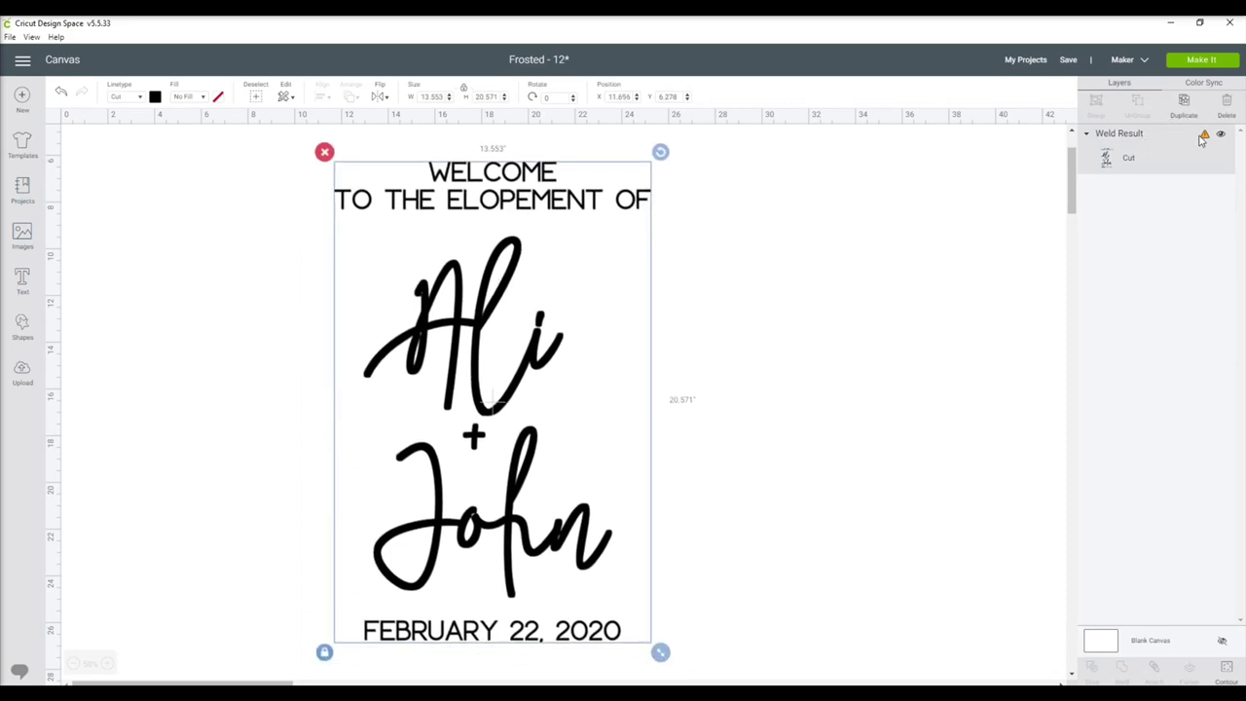
mouse_move(1205, 139)
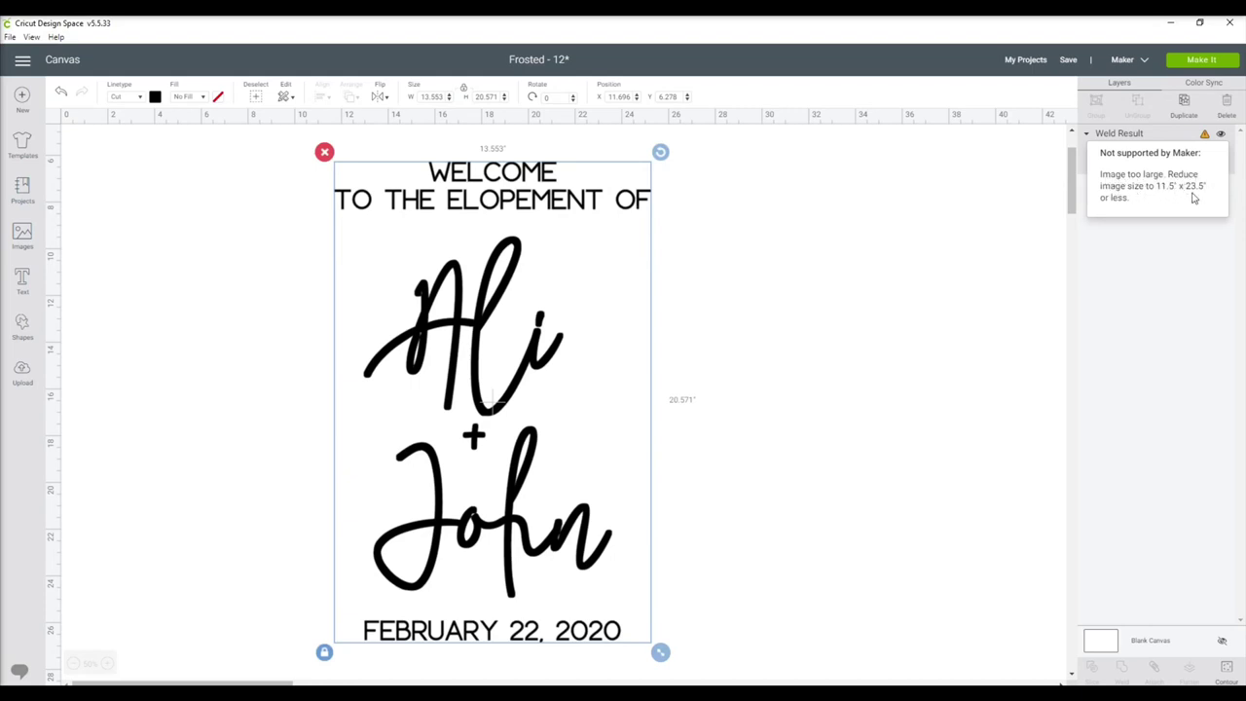
Step: Add a square and size it to an 11.5 × 23.5 in rectangle
click(778, 280)
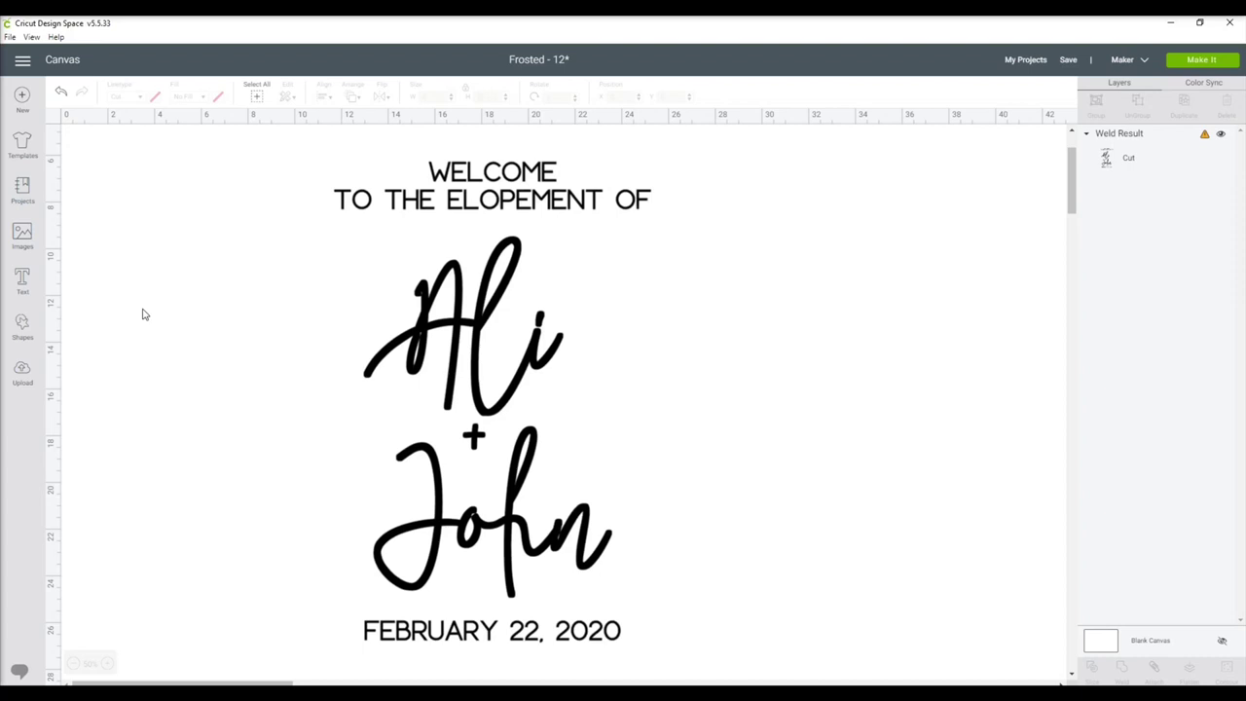
click(21, 326)
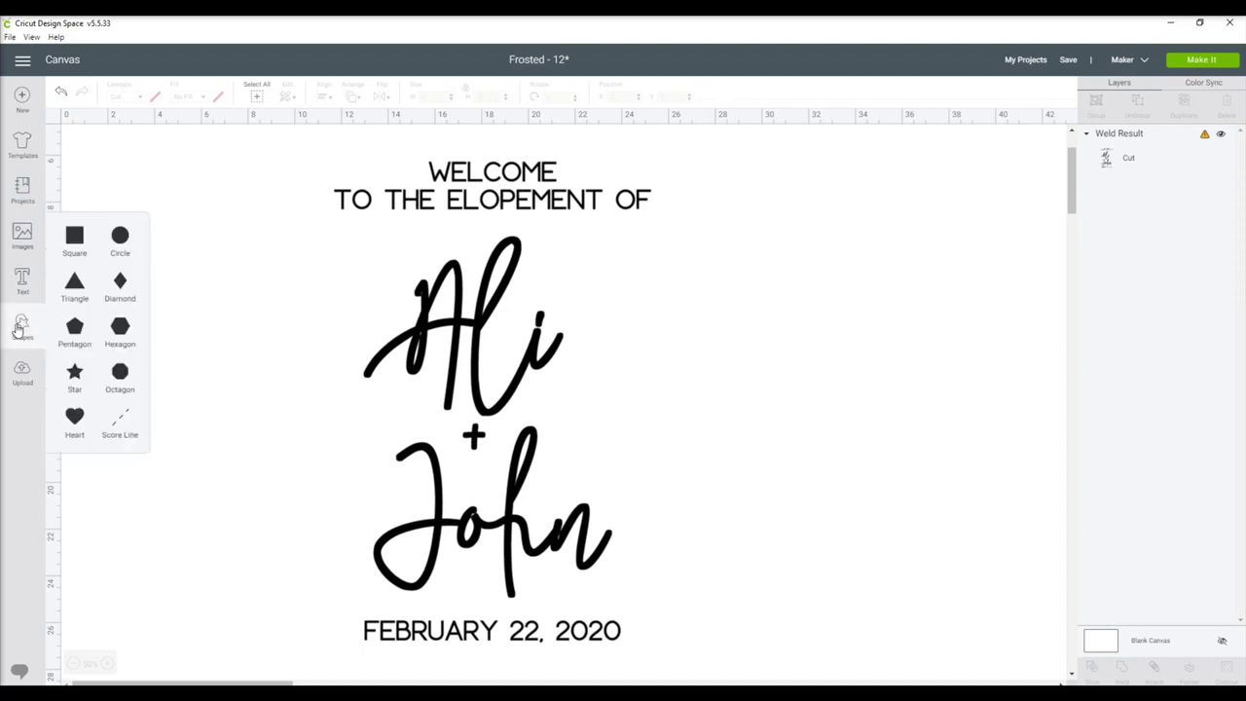
click(75, 242)
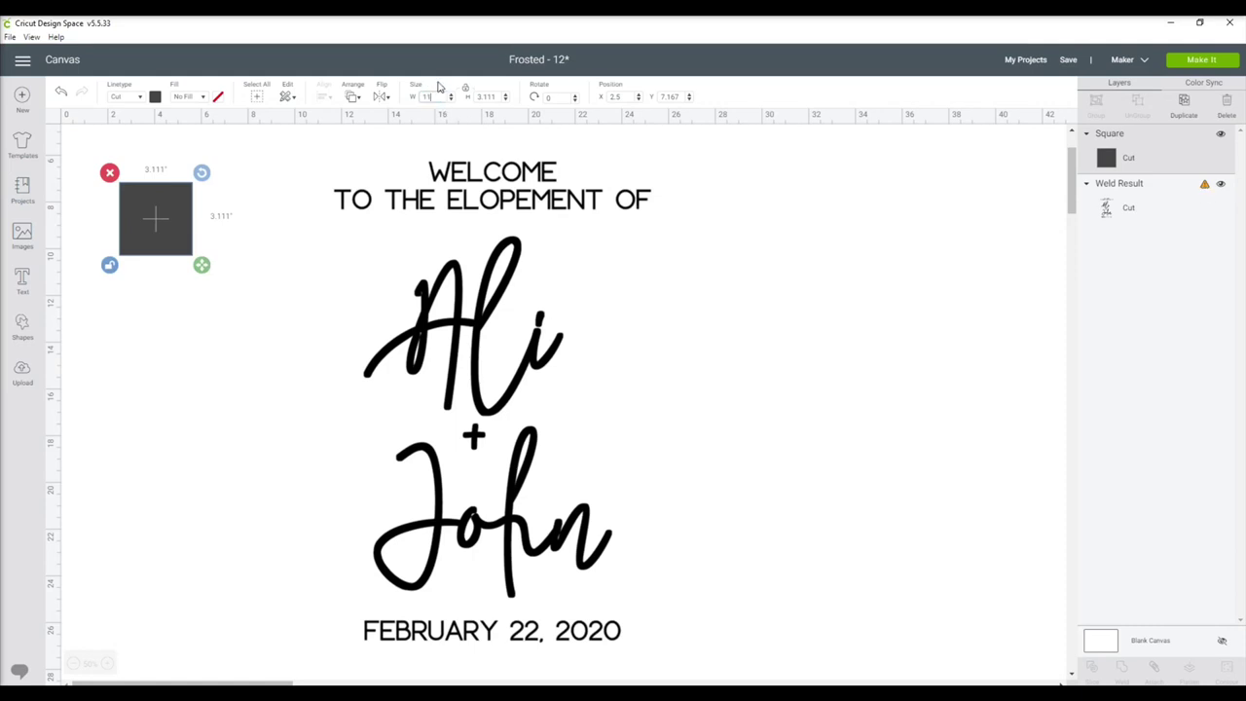
key(Tab)
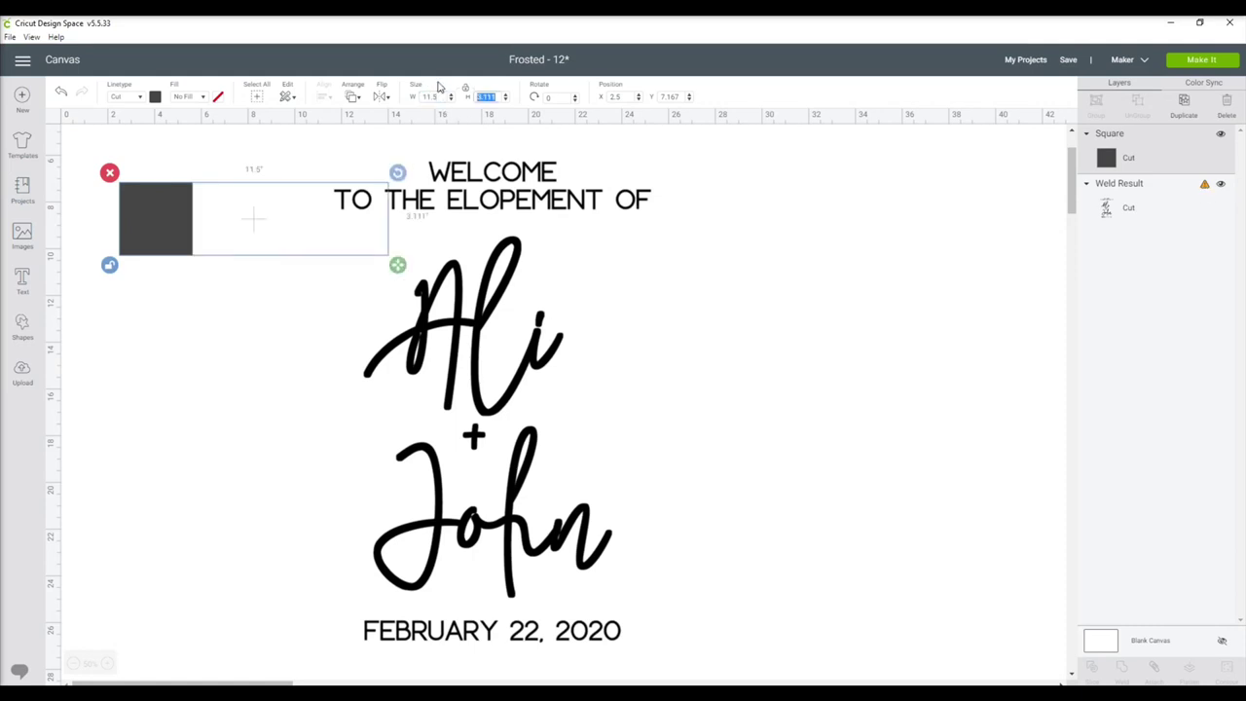
text(23.5)
key(Return)
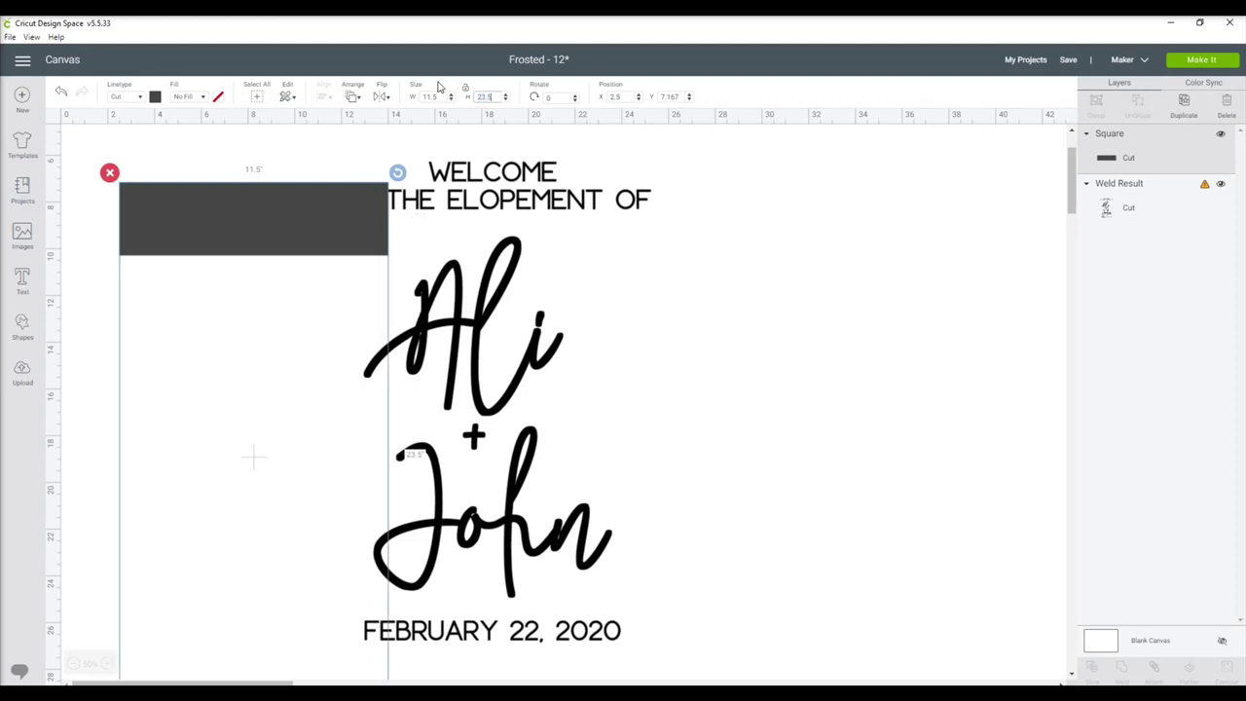
Step: Rotate the rectangle horizontal over the WELCOME lines and first name, and select it with the design
drag(245, 265, 462, 228)
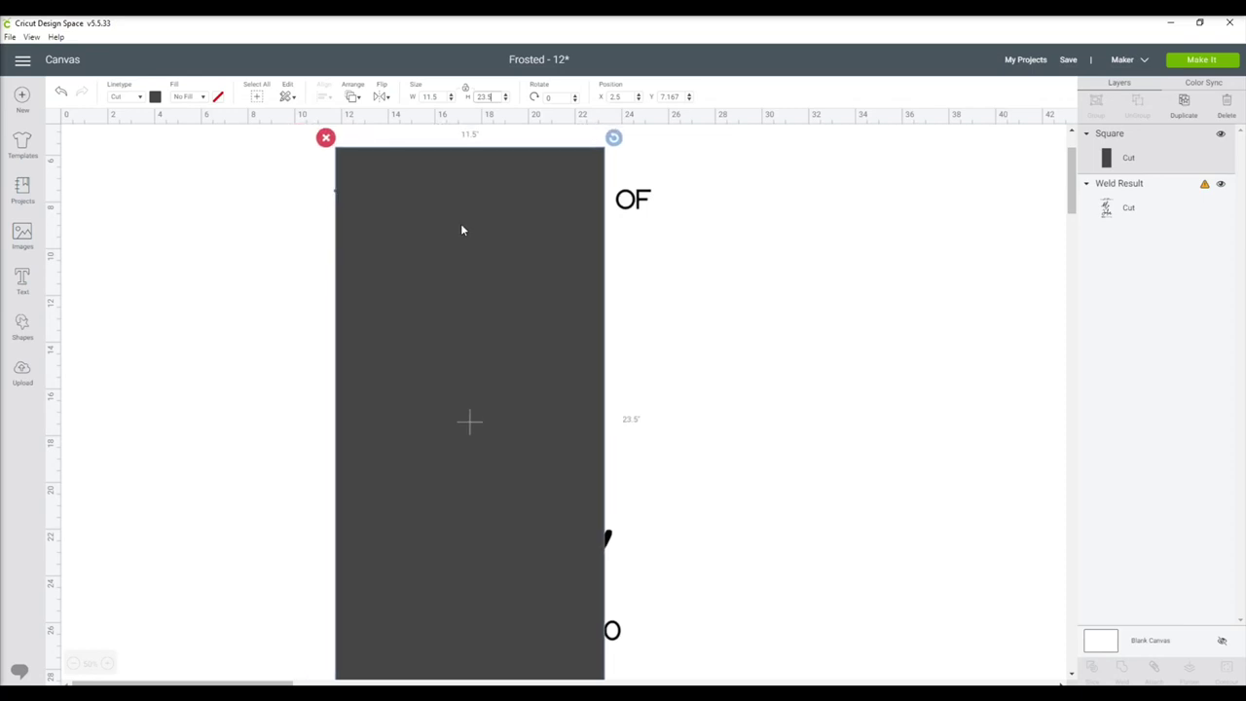
drag(613, 136, 734, 554)
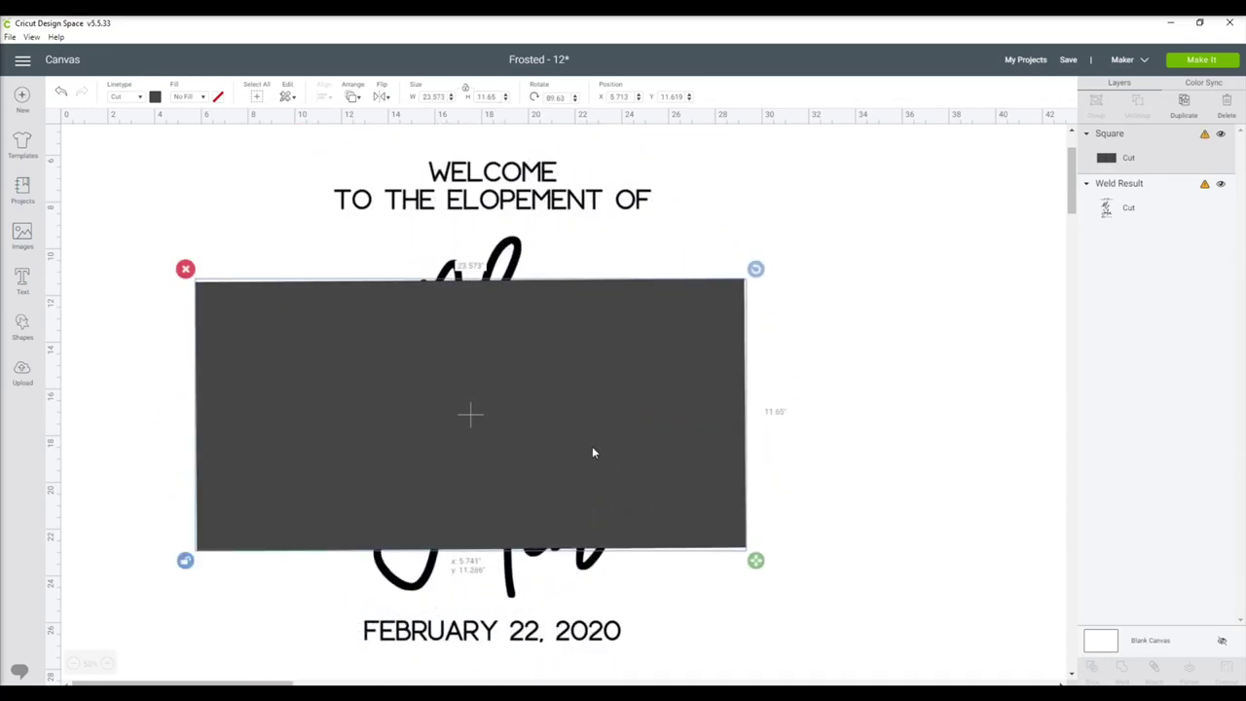
drag(592, 450, 607, 347)
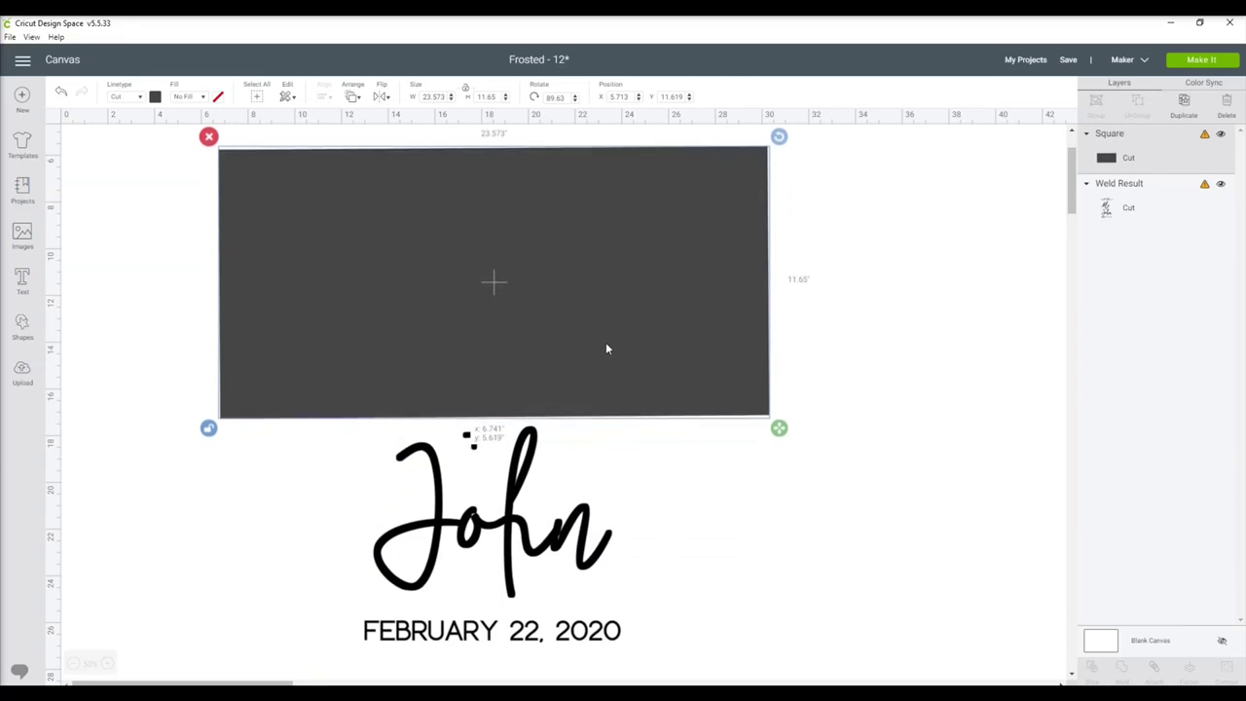
click(722, 514)
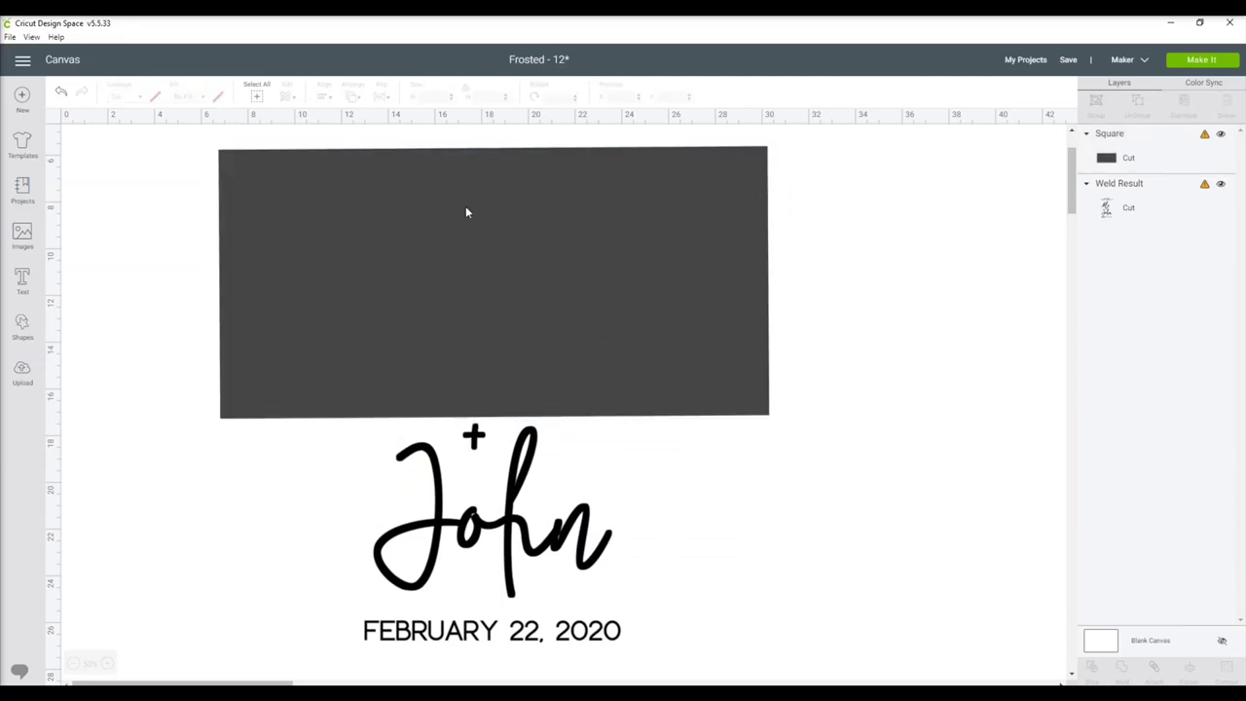
drag(131, 220, 614, 608)
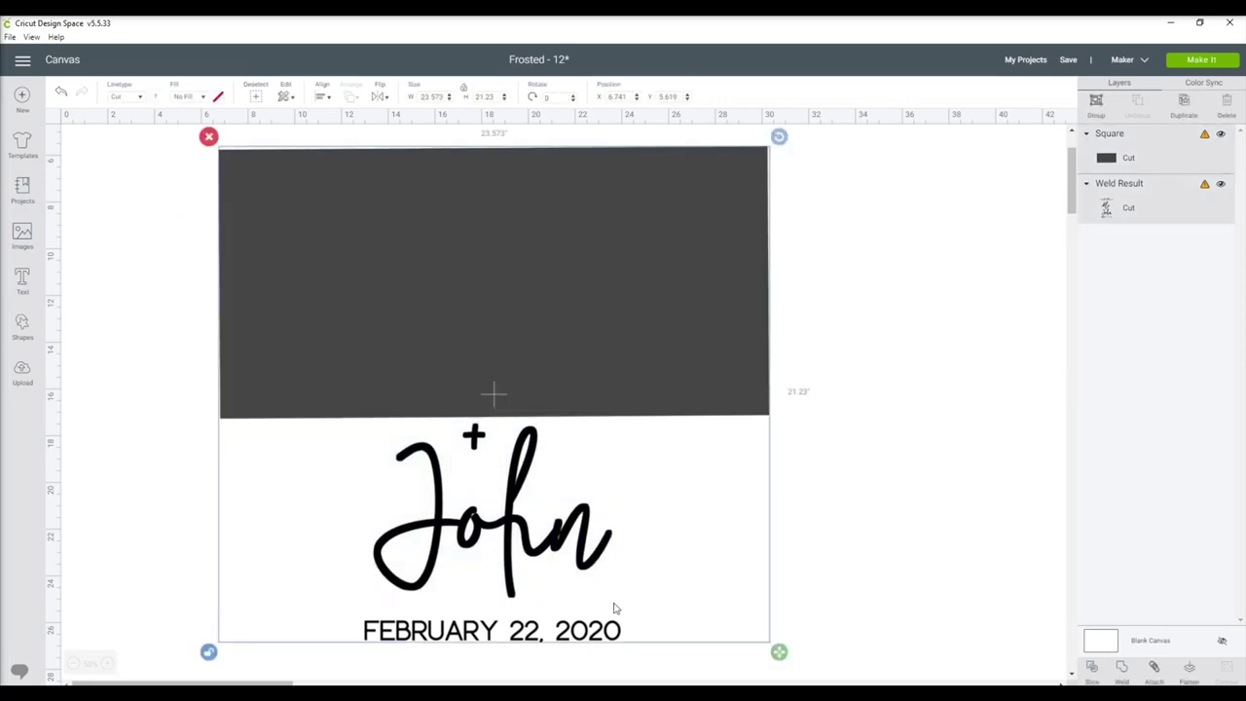
Step: Slice the rectangle against the lettering, delete the spare name piece and rectangle, and reposition the two halves
click(1092, 668)
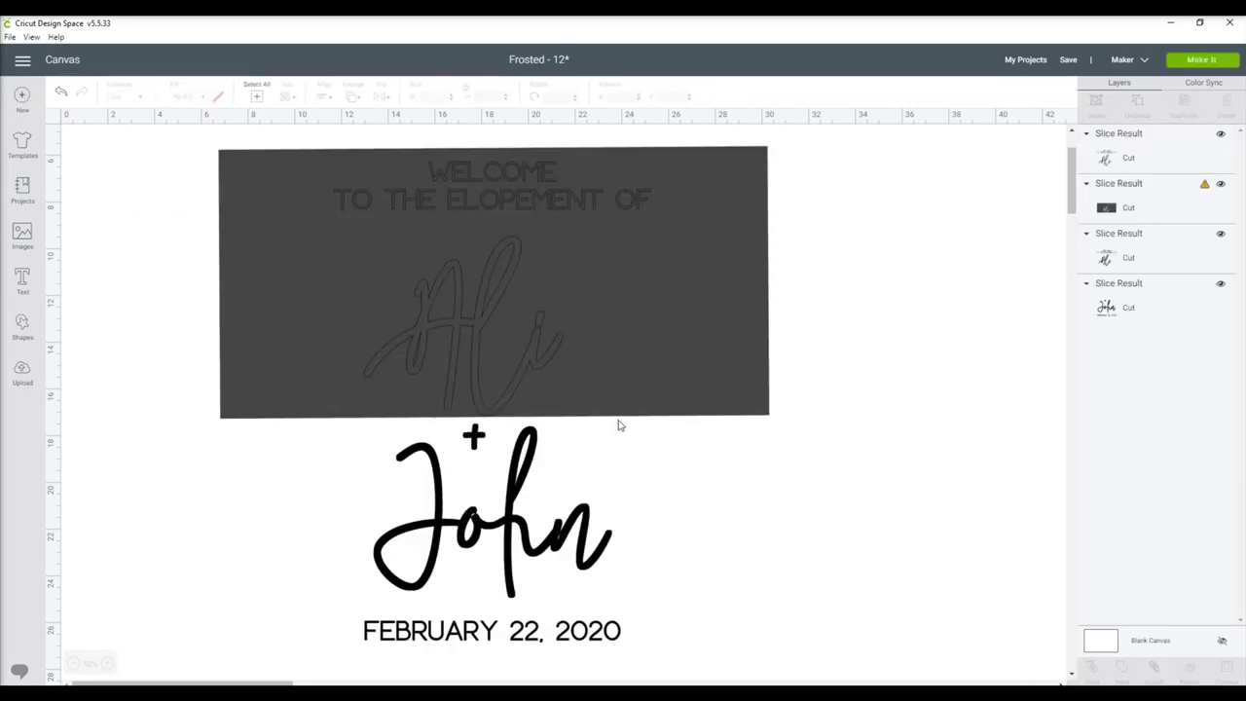
drag(462, 348, 876, 497)
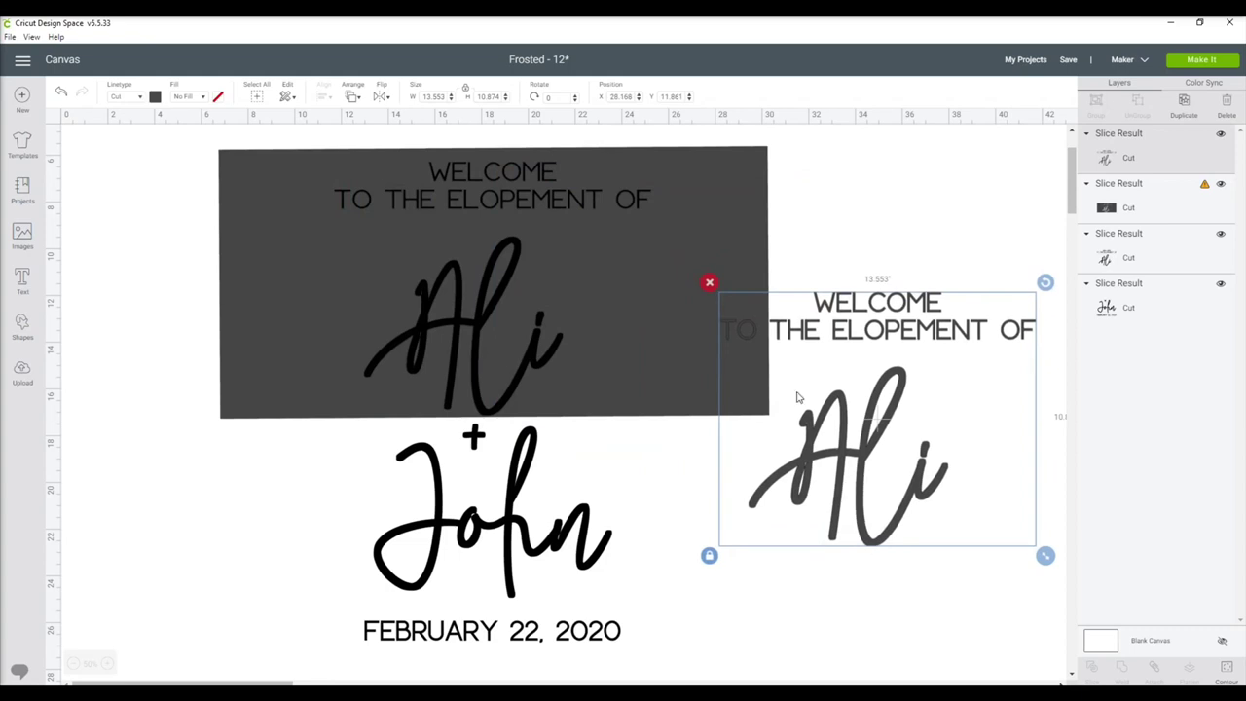
click(709, 283)
drag(632, 276, 949, 364)
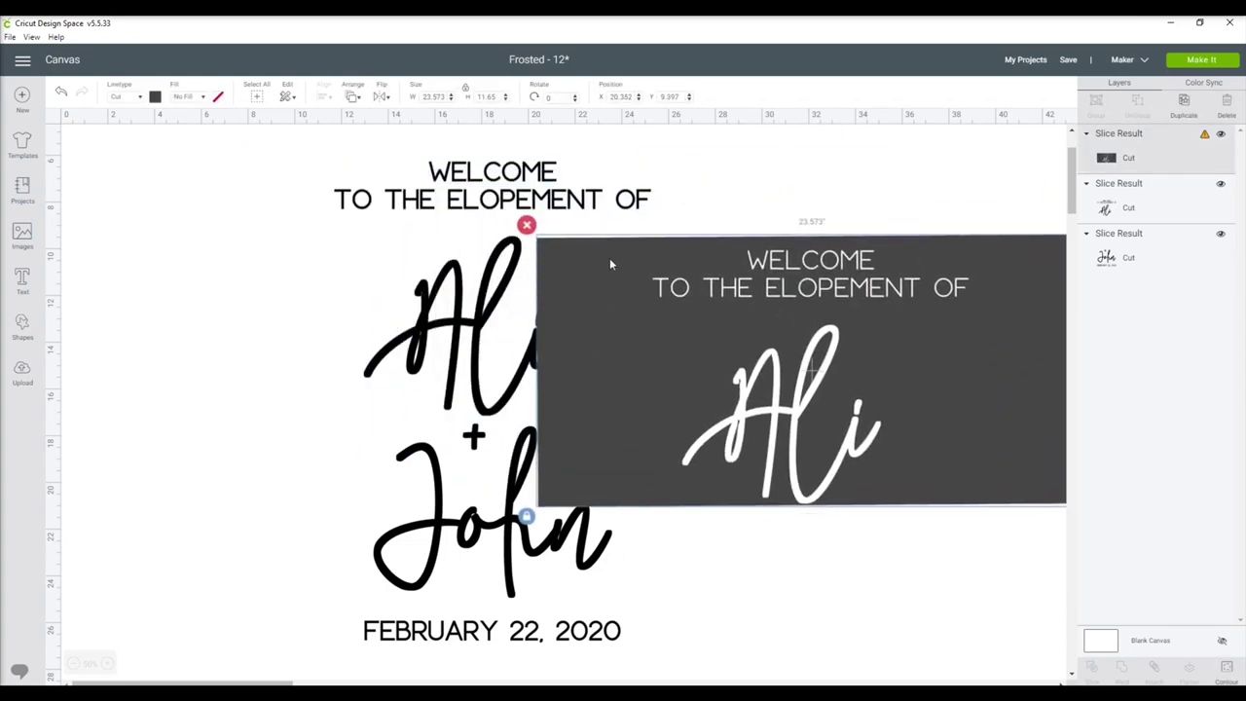
click(526, 227)
drag(463, 279, 305, 282)
drag(482, 529, 578, 413)
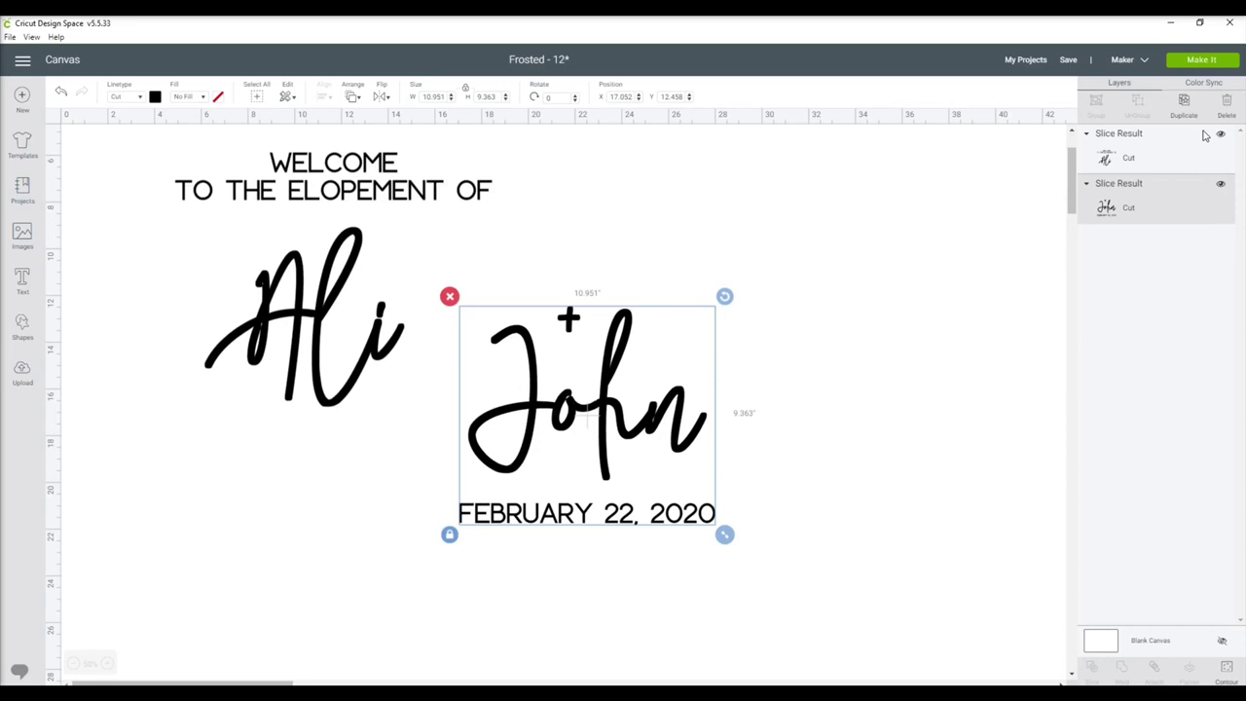
Step: Start Make It, accept the larger-mat warning, and confirm the single 12 × 24 in mat preview
click(1196, 62)
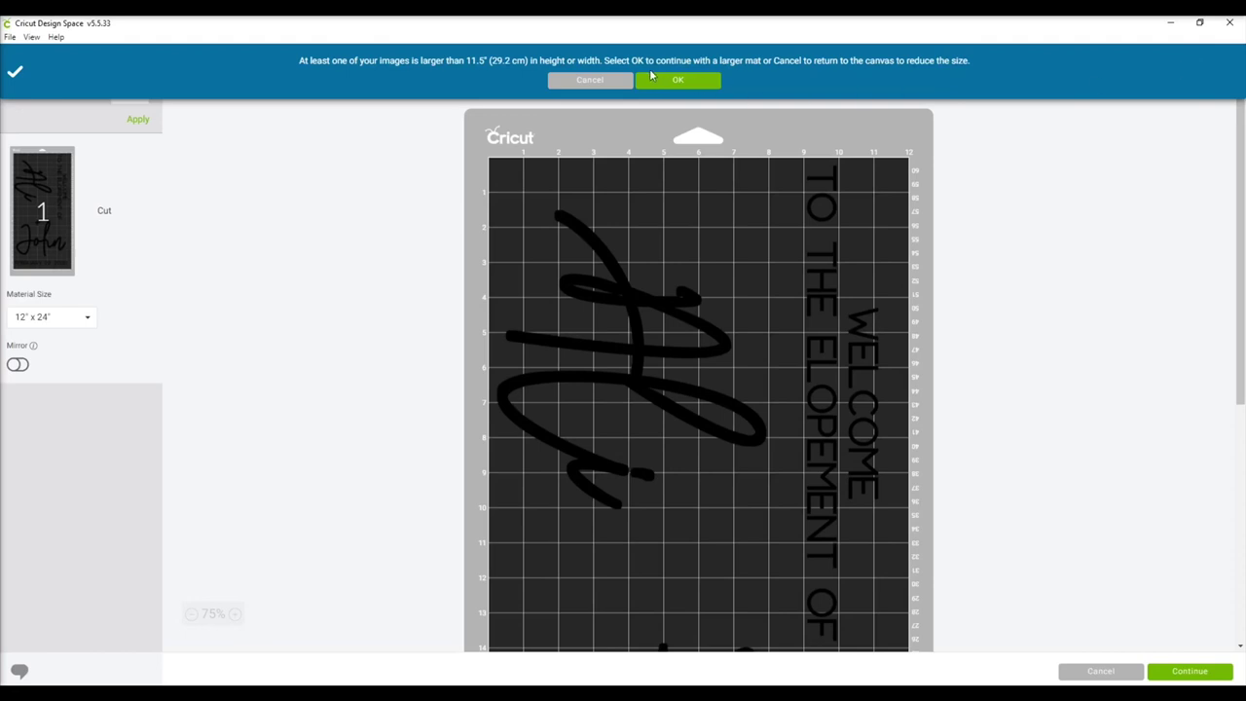
click(675, 82)
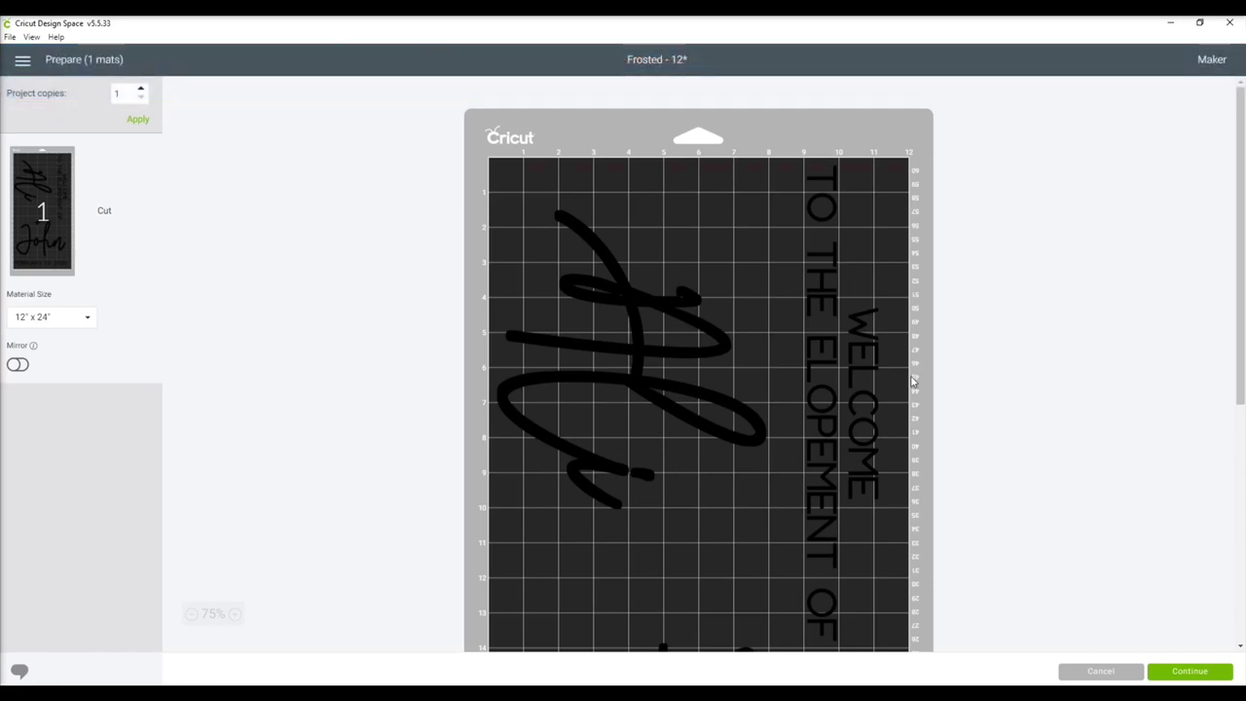
scroll(913, 382, down, 5)
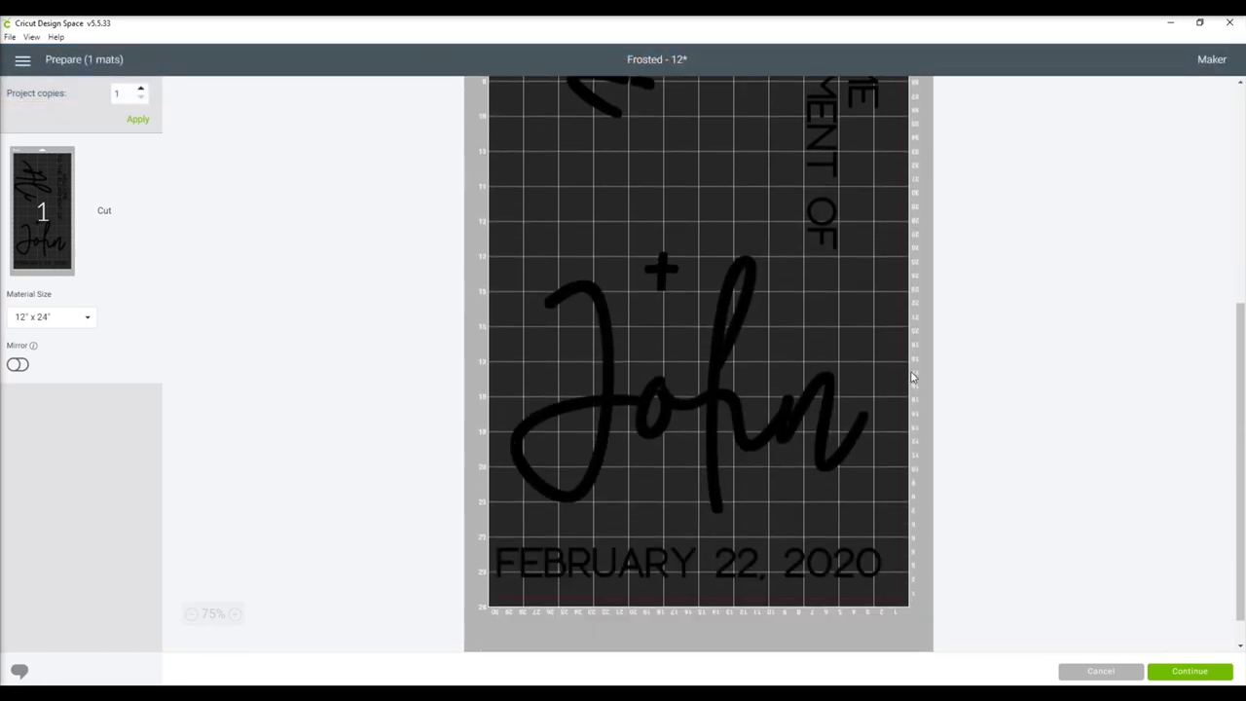
scroll(914, 377, down, 1)
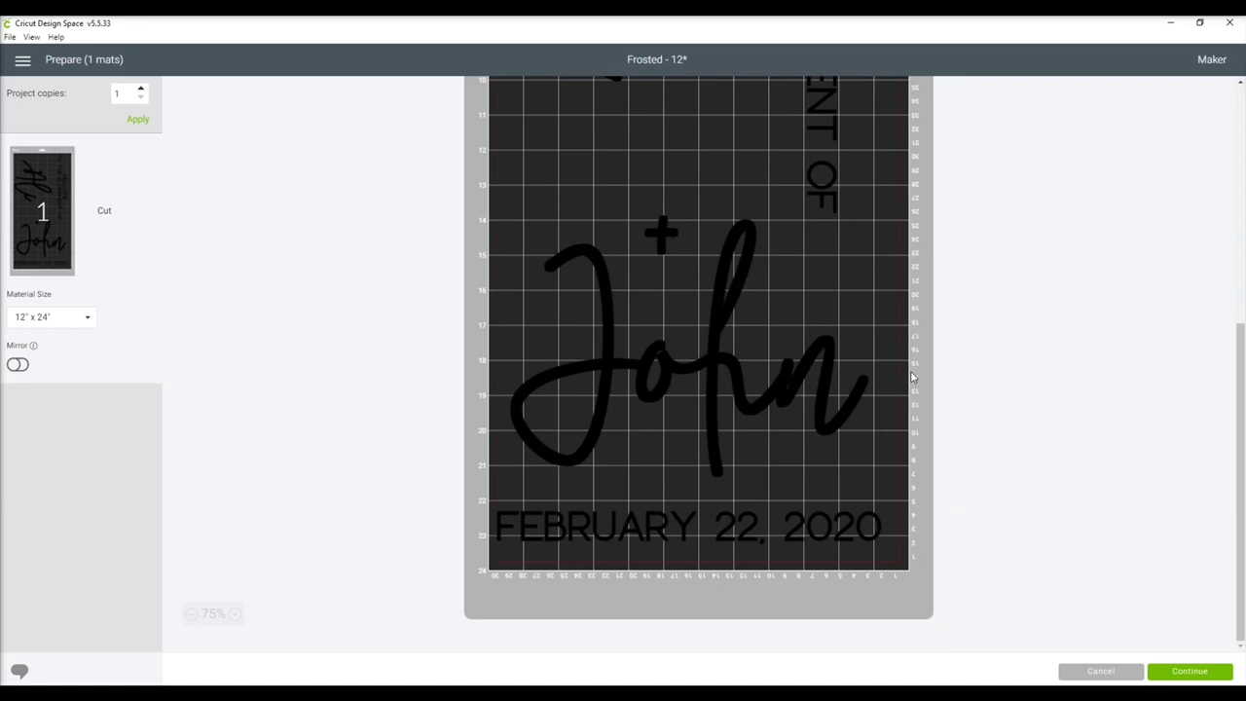
scroll(913, 377, up, 6)
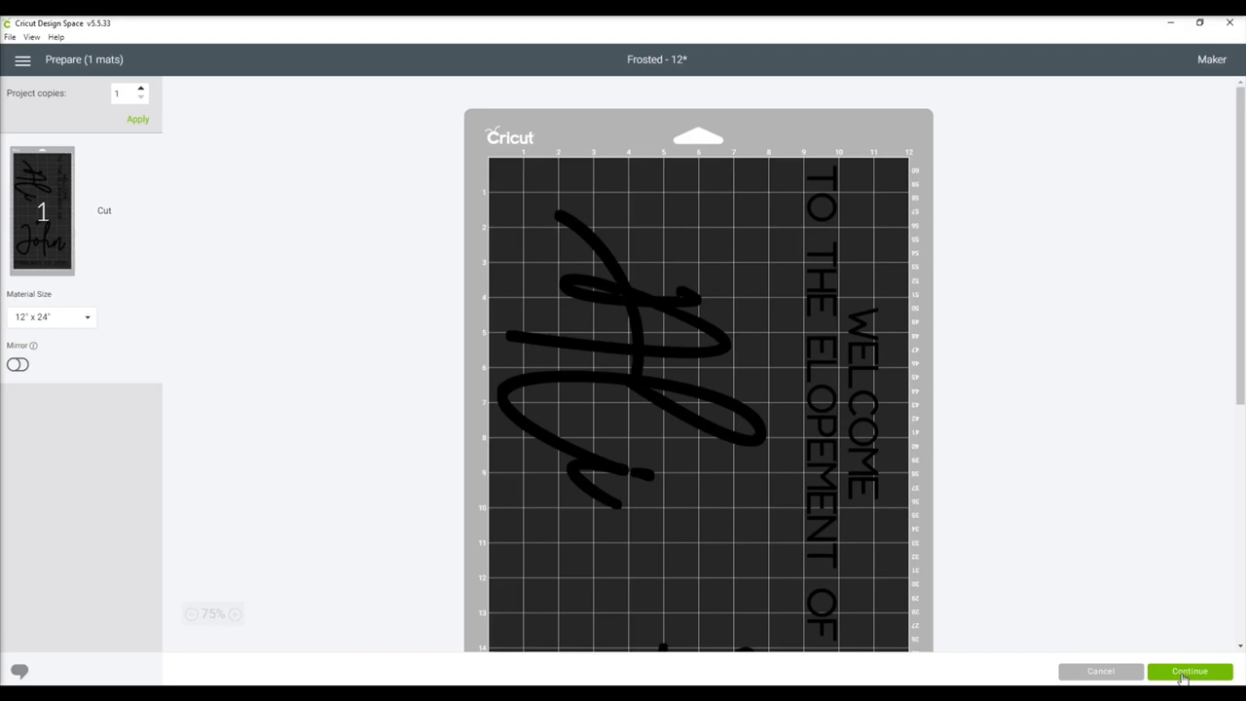
click(1186, 672)
Step: Select Premium Outdoor Vinyl as the material, leaving pressure at Default
click(256, 223)
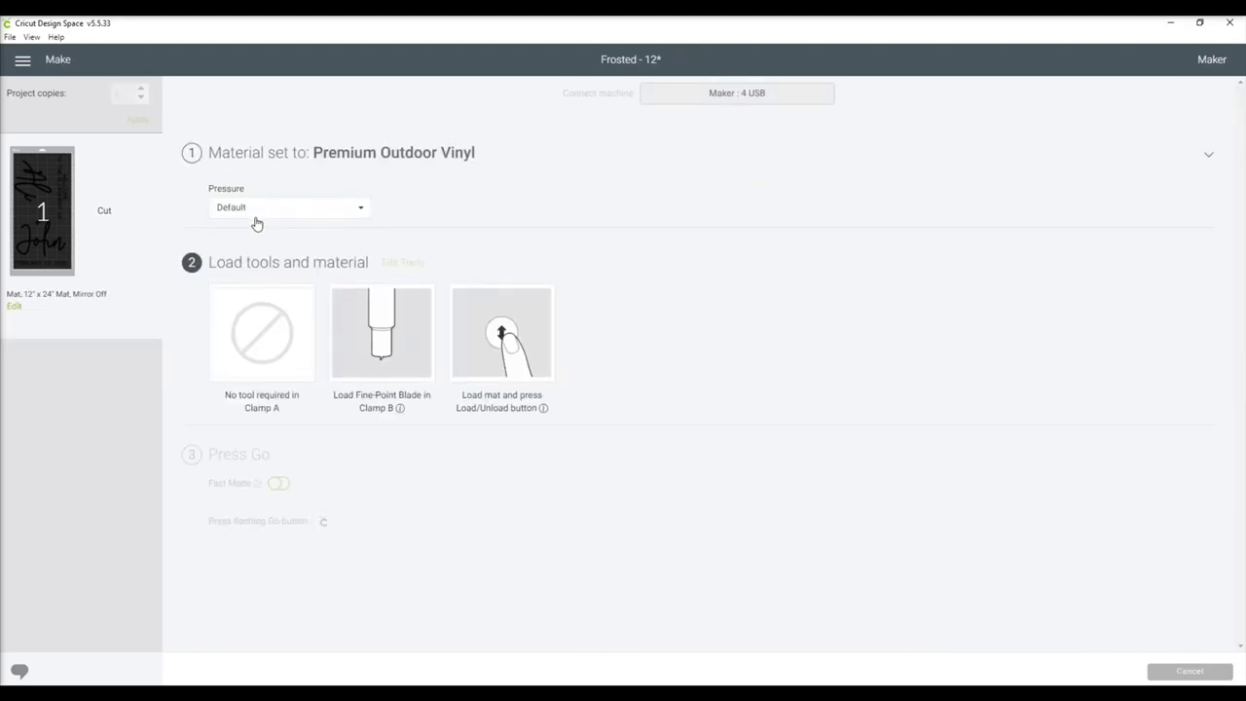